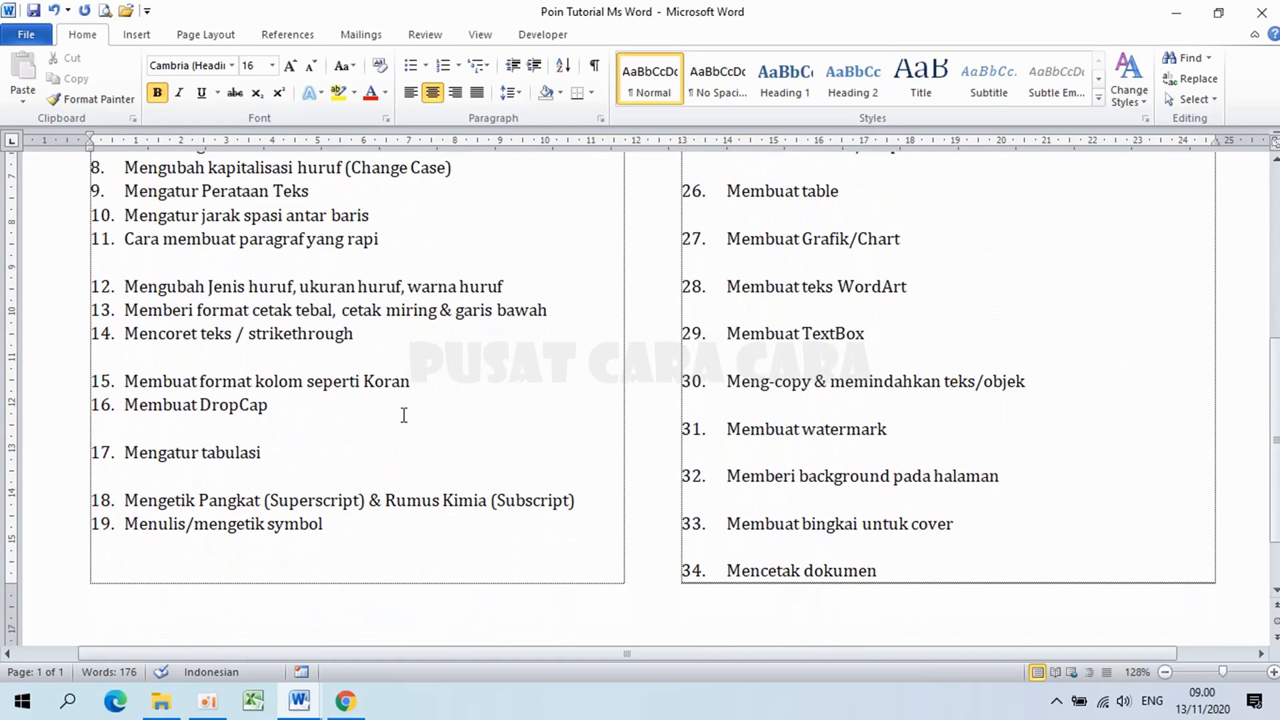
# - Highlight topic 17, topics 18 and 19, and the "Mengetik Pangkat (Superscript)" part of topic 18 in the tutorial list
pyautogui.moveTo(125, 454); pyautogui.dragTo(323, 454)
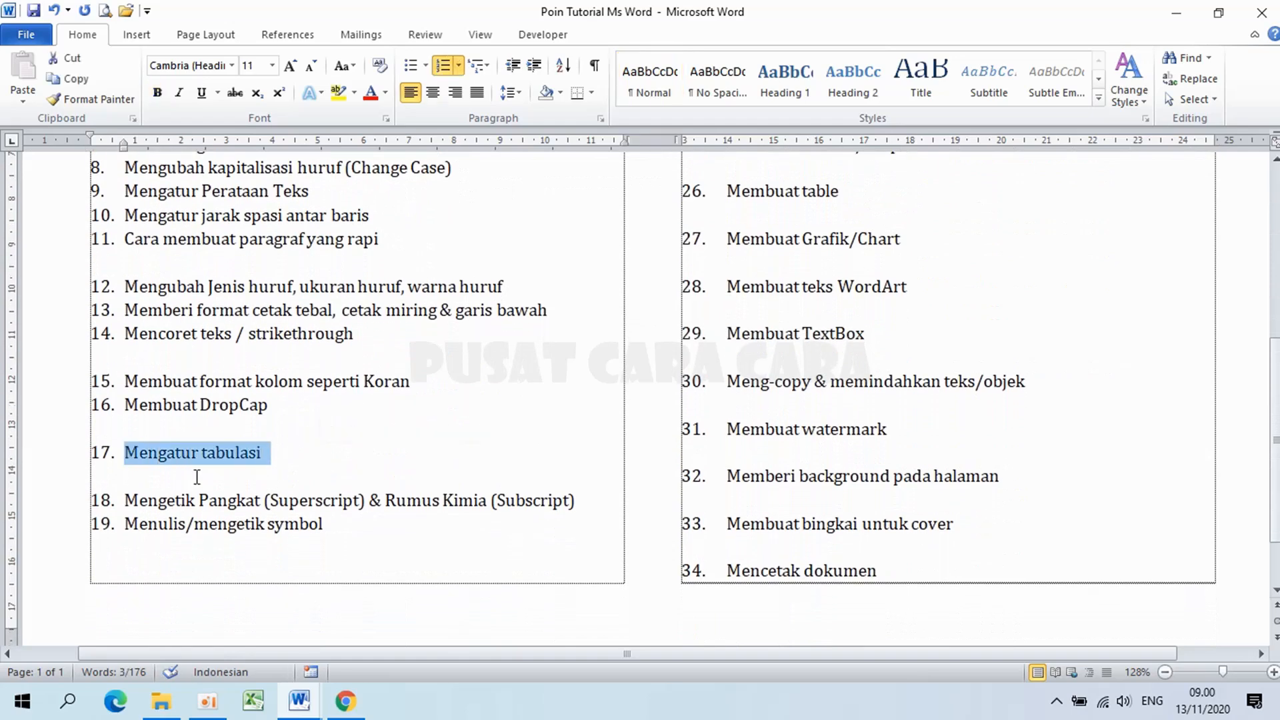
pyautogui.scroll(-1, 212, 450)
pyautogui.scroll(-3, 212, 450)
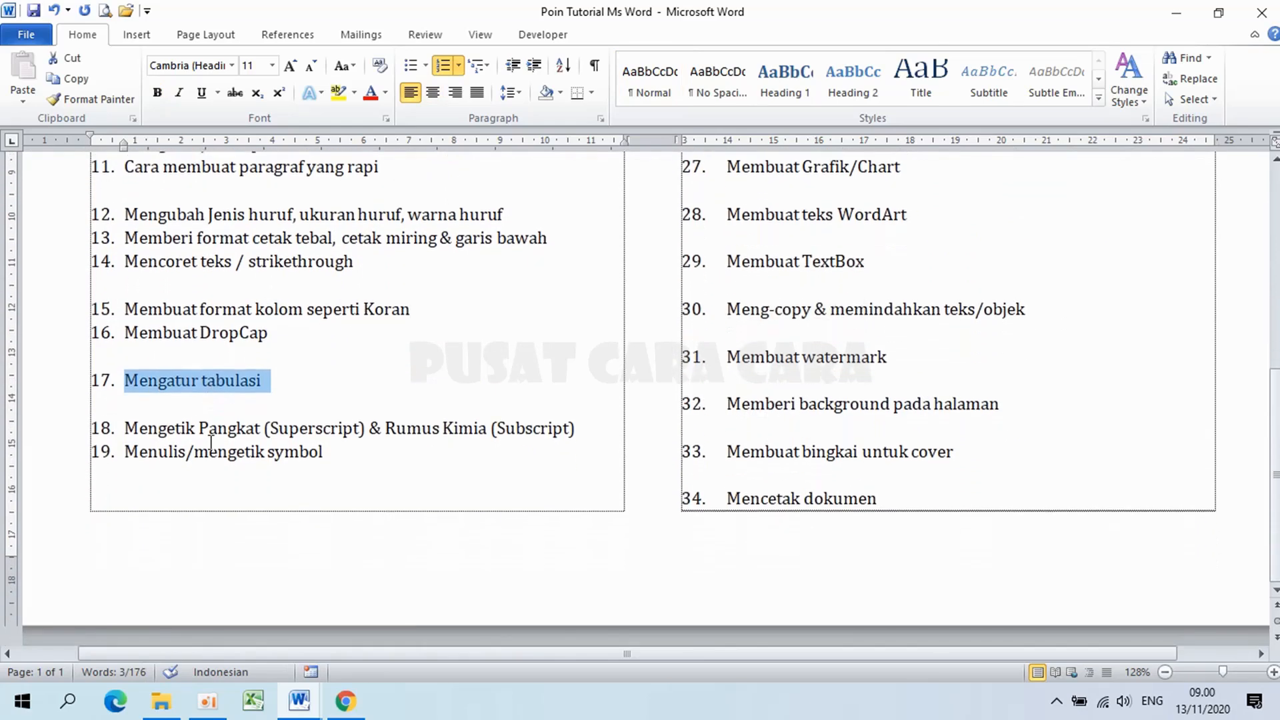
pyautogui.moveTo(126, 428); pyautogui.dragTo(384, 464)
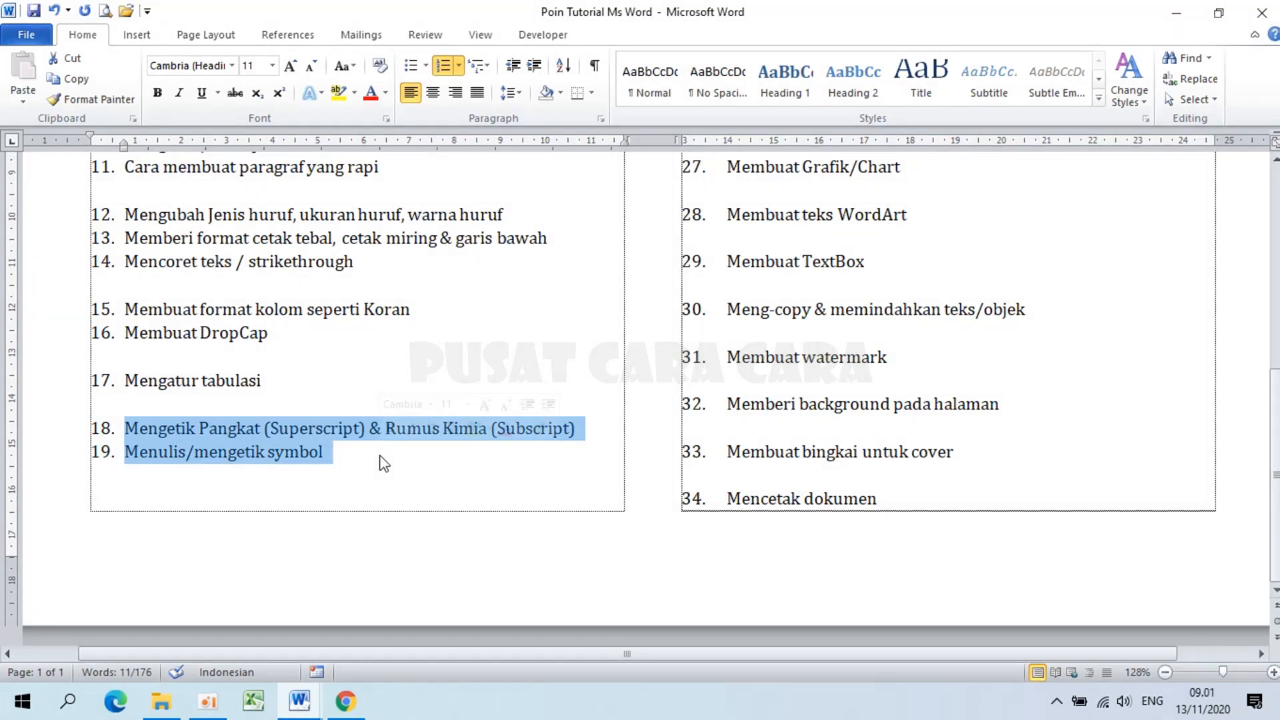
pyautogui.click(125, 430)
pyautogui.moveTo(125, 429); pyautogui.dragTo(370, 429)
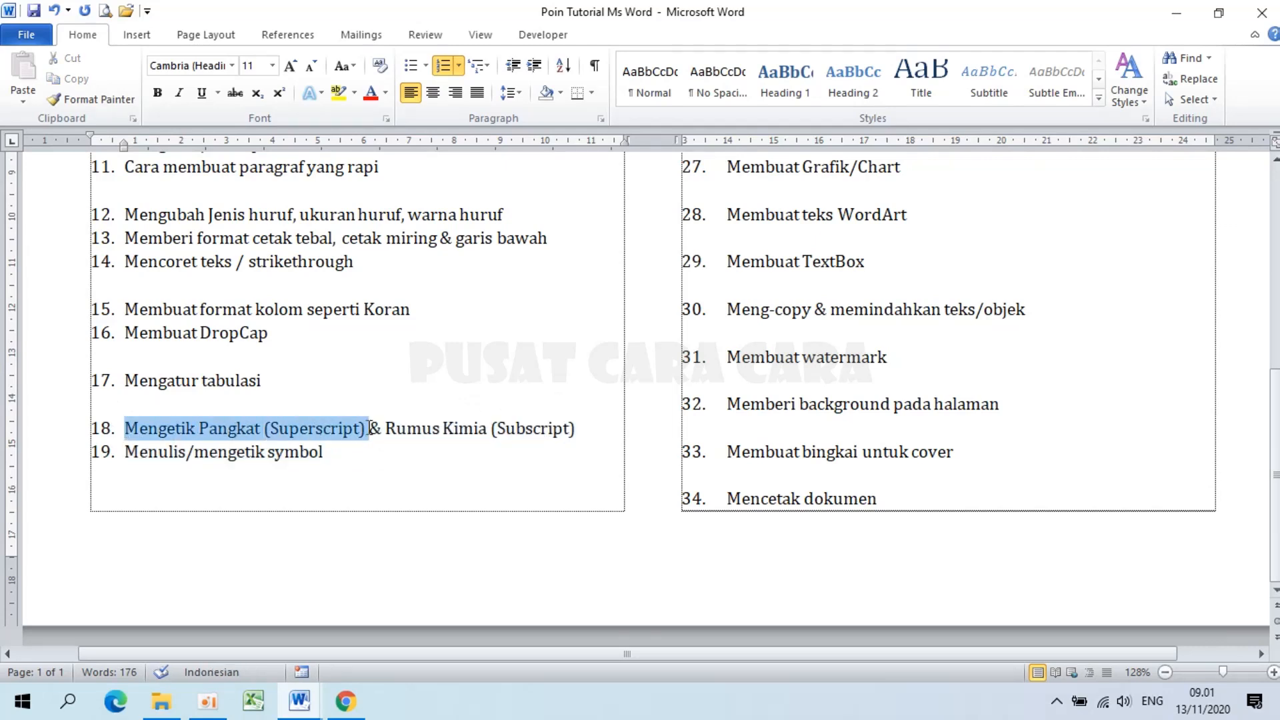
# - Switch to Document2 and write the equation x² + y² = 0 with both exponents as superscripts
pyautogui.click(297, 706)
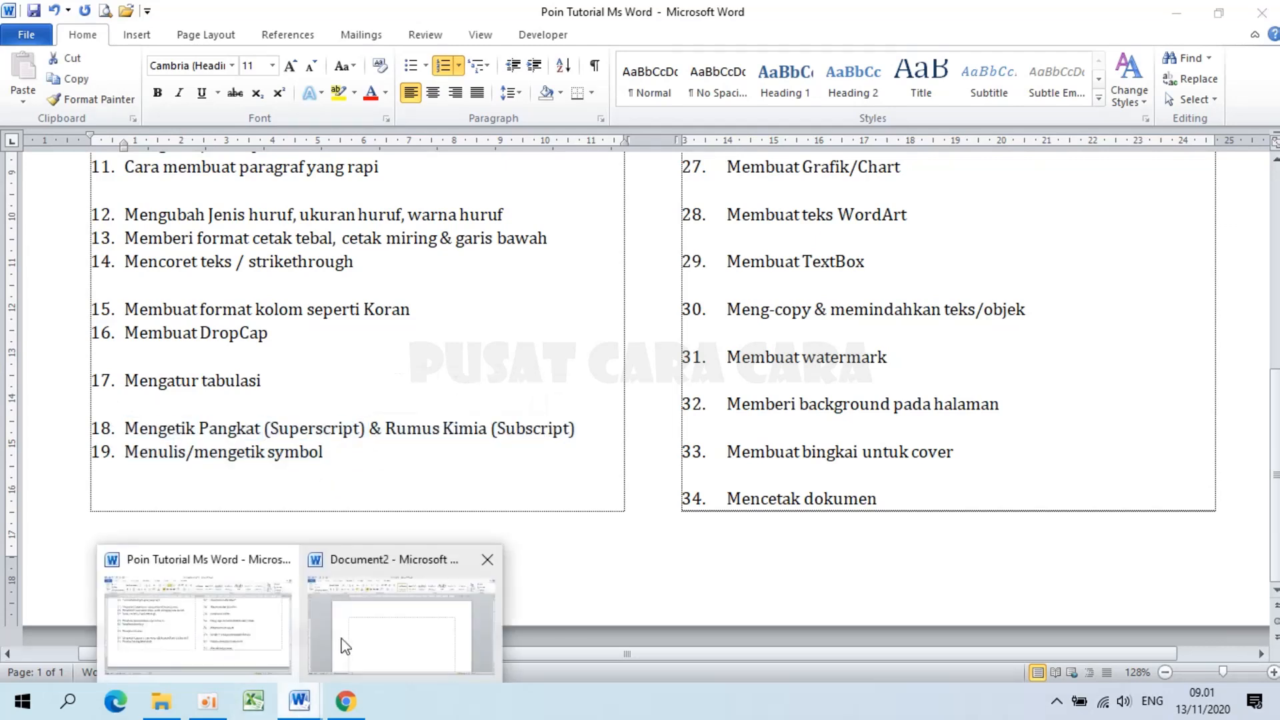
pyautogui.click(337, 643)
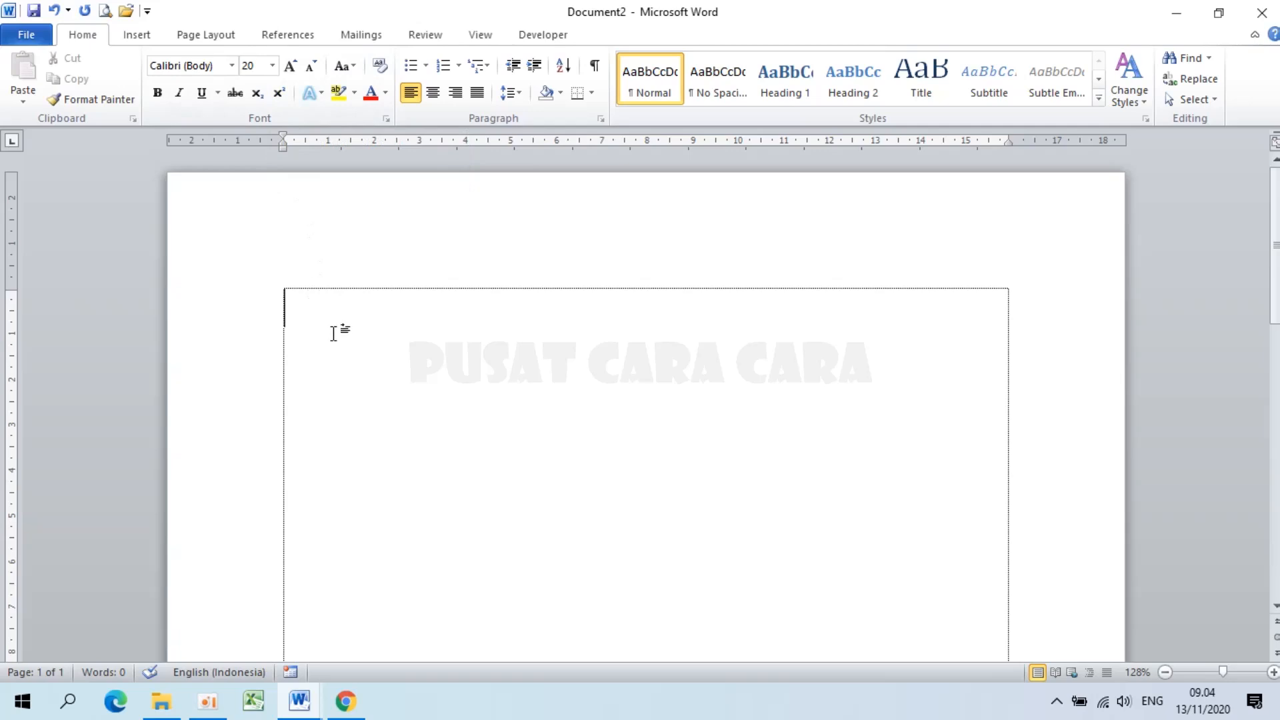
pyautogui.write('X')
pyautogui.click(281, 95)
pyautogui.click(53, 11)
pyautogui.click(280, 93)
pyautogui.write('+ y')
pyautogui.click(280, 93)
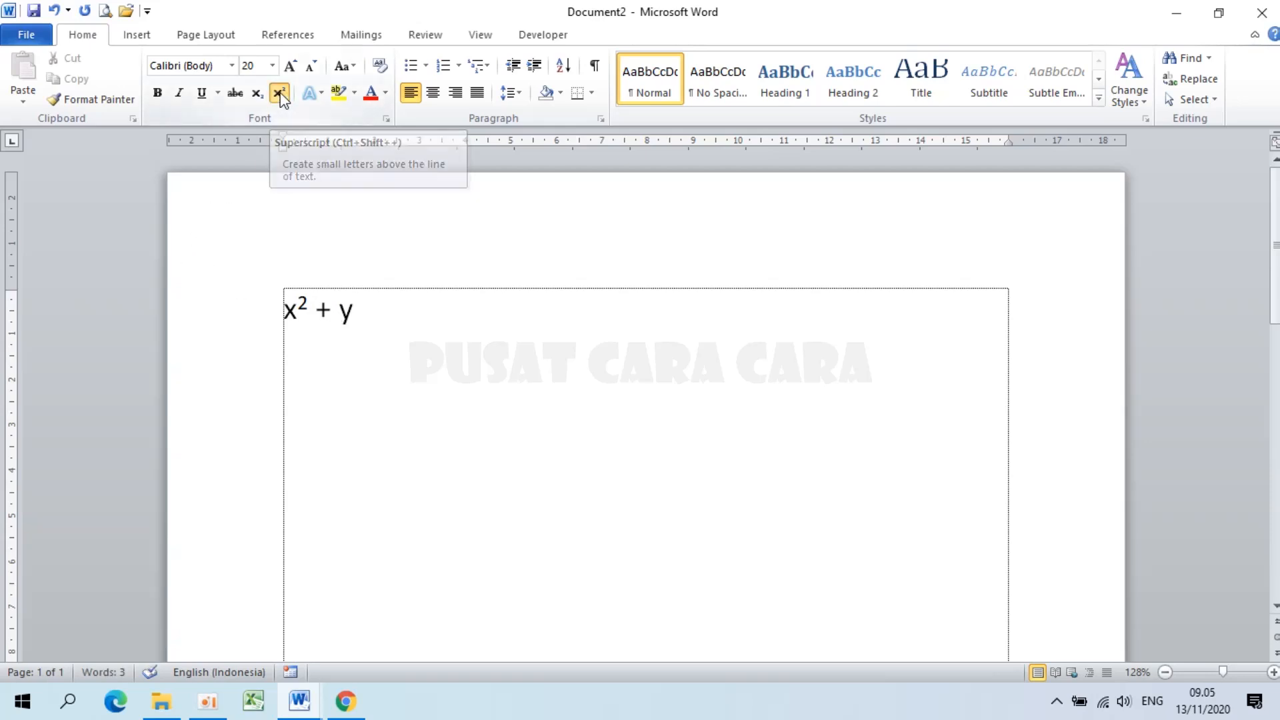
pyautogui.write('2')
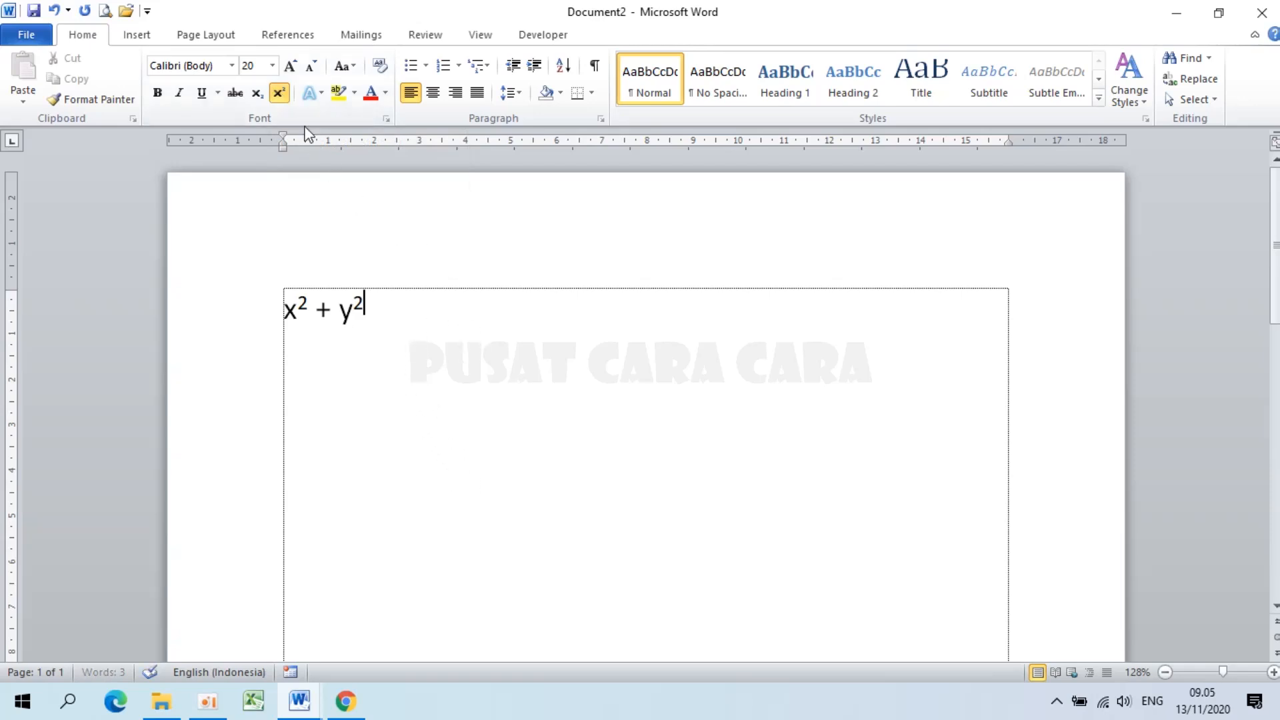
pyautogui.click(279, 93)
pyautogui.write('= 0')
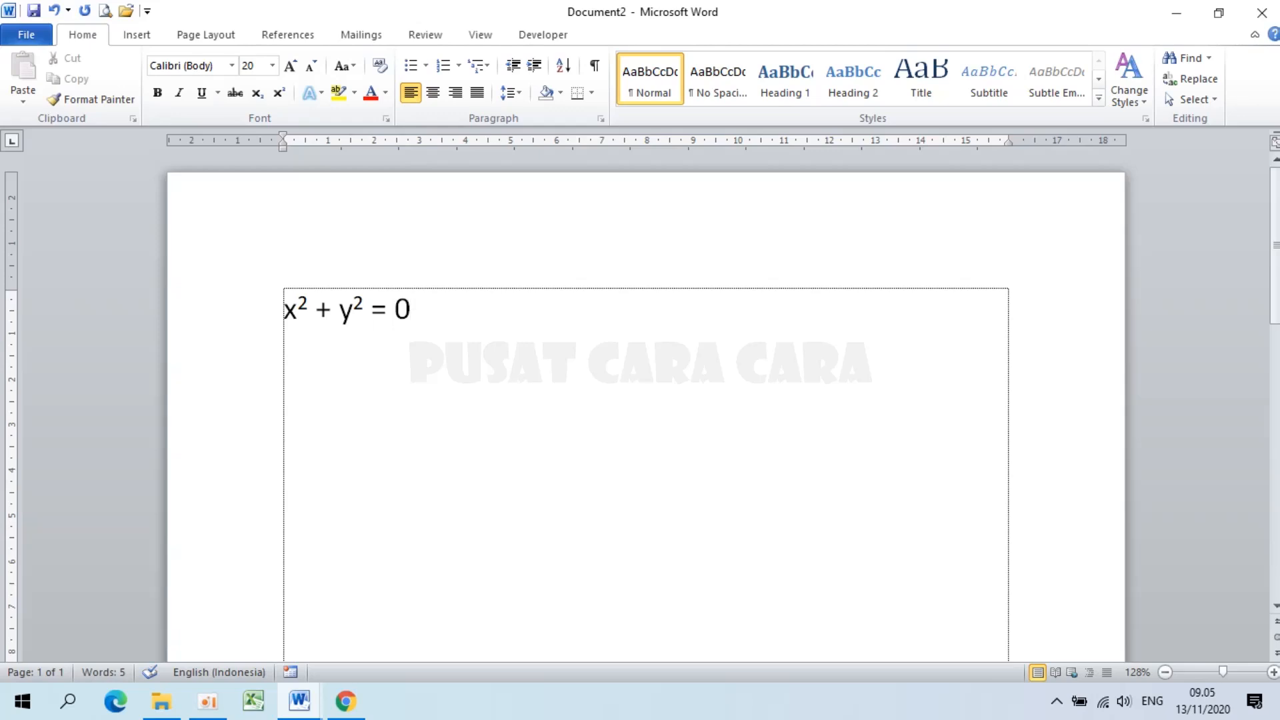
# - Start a second line with a² + b², formatting both exponents as superscripts
pyautogui.press('Return')
pyautogui.write('a')
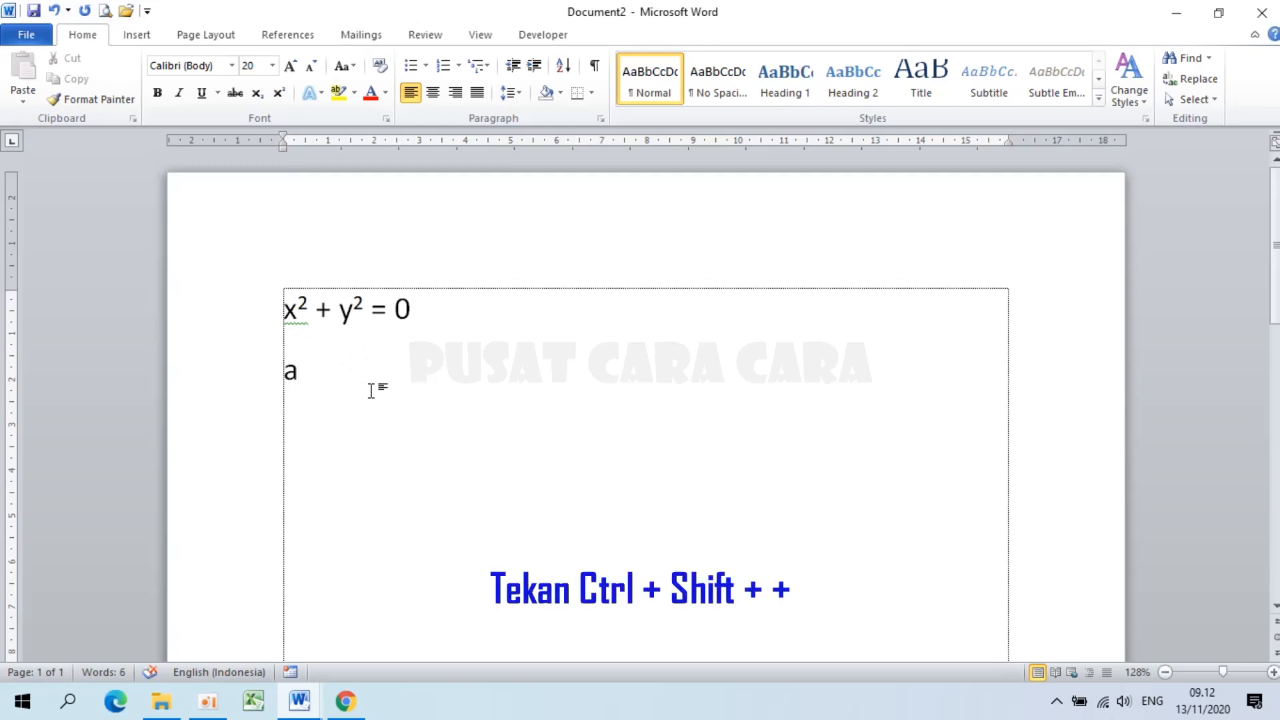
pyautogui.hotkey('ctrl', 'shift', '+')
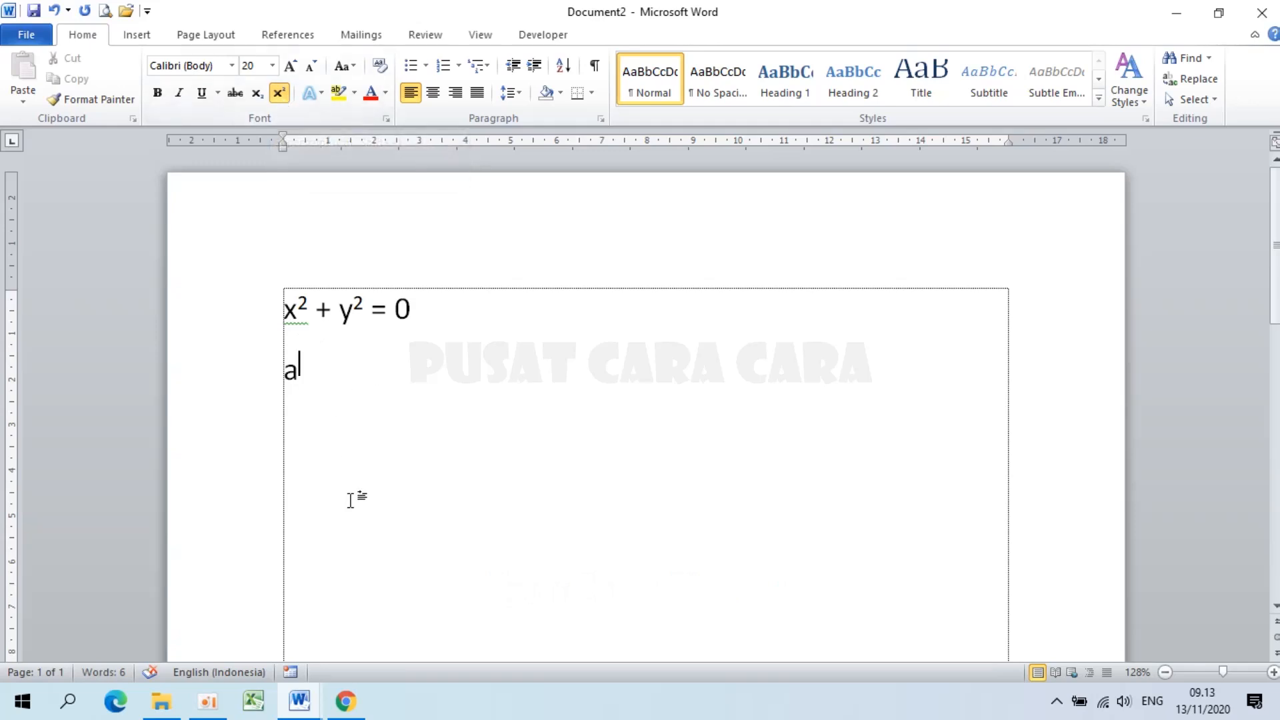
pyautogui.write('2')
pyautogui.click(278, 93)
pyautogui.write('+ b')
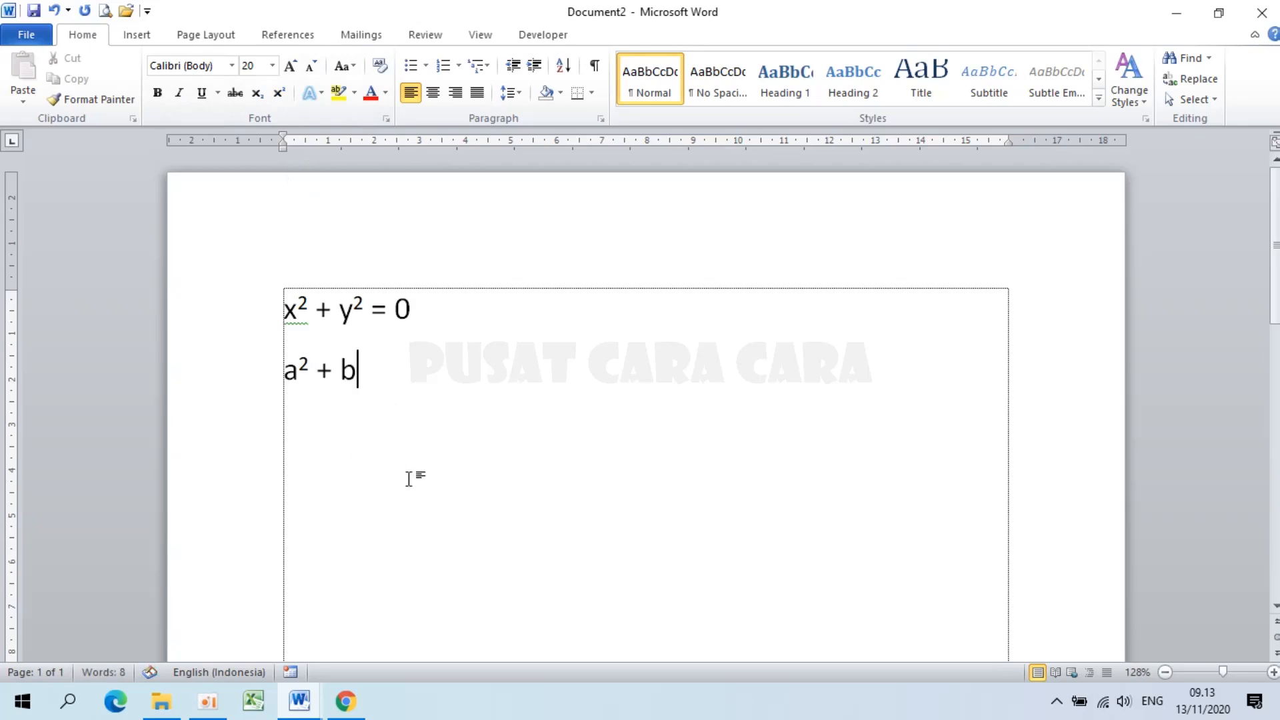
pyautogui.hotkey('ctrl', 'shift', '=')
pyautogui.write('2')
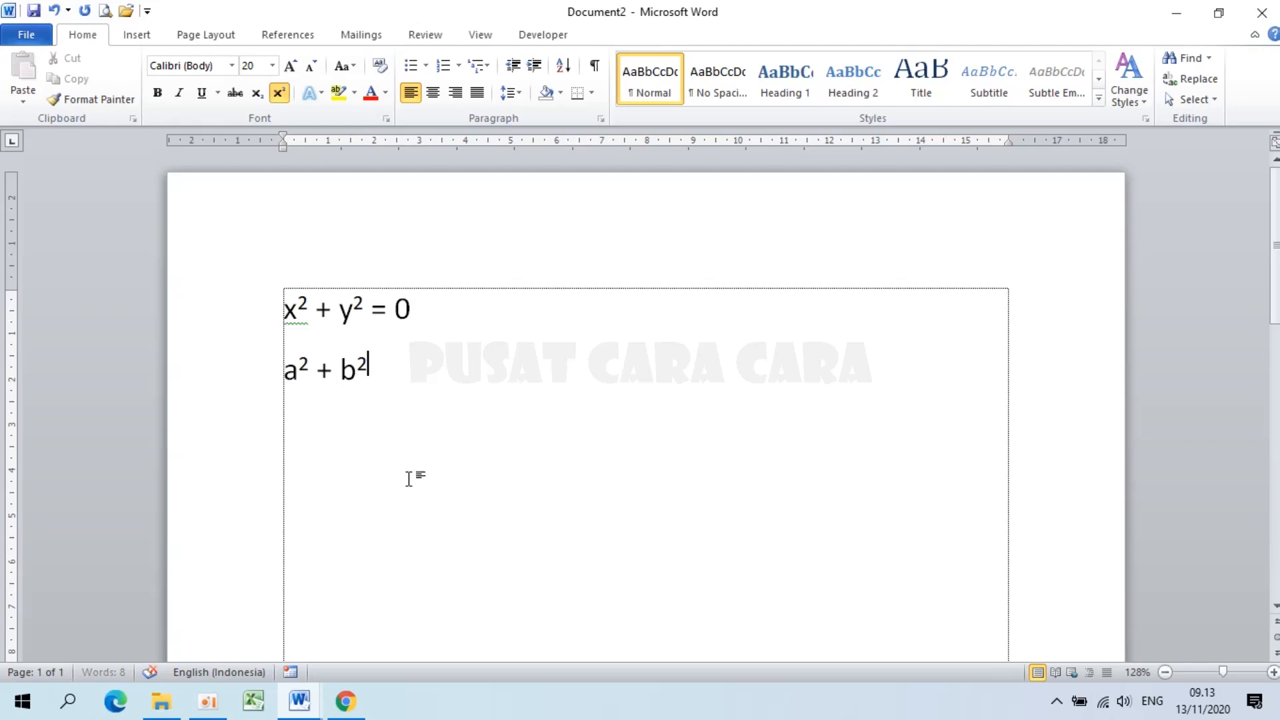
# - Complete the second equation with = c², setting the exponent as superscript and returning to normal text
pyautogui.hotkey('ctrl', 'shift', '=')
pyautogui.write('=')
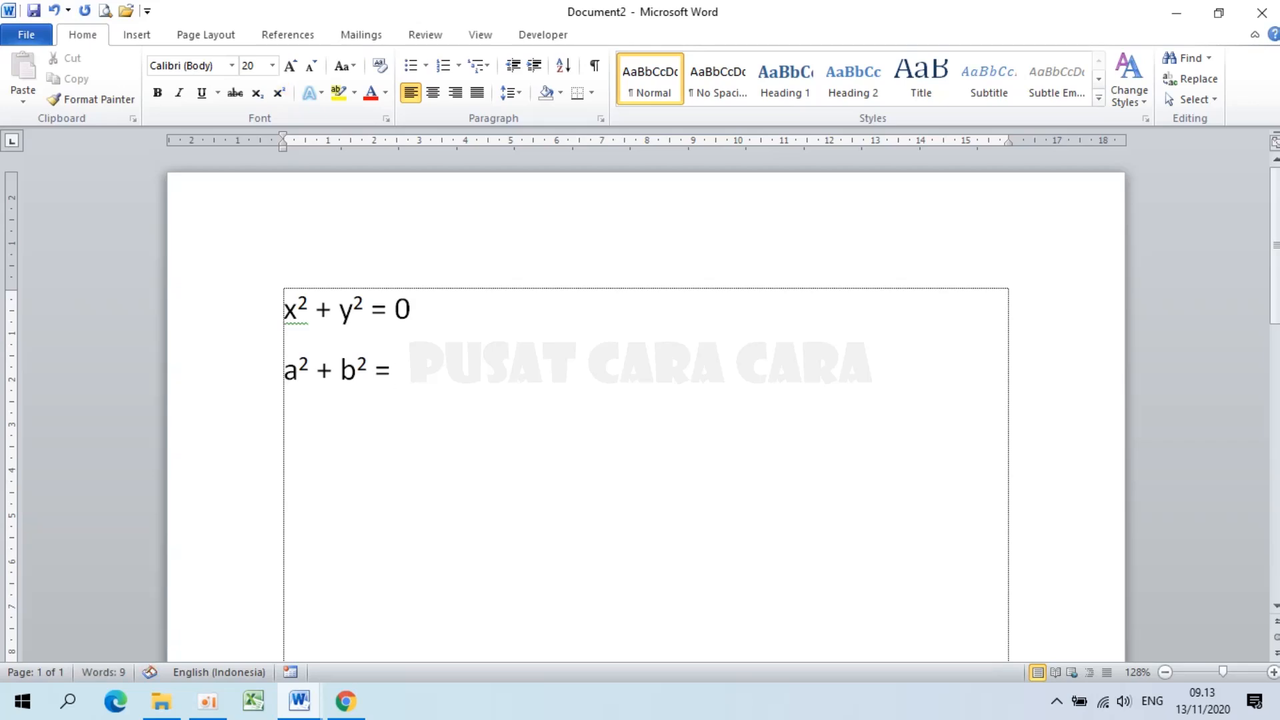
pyautogui.write(' c')
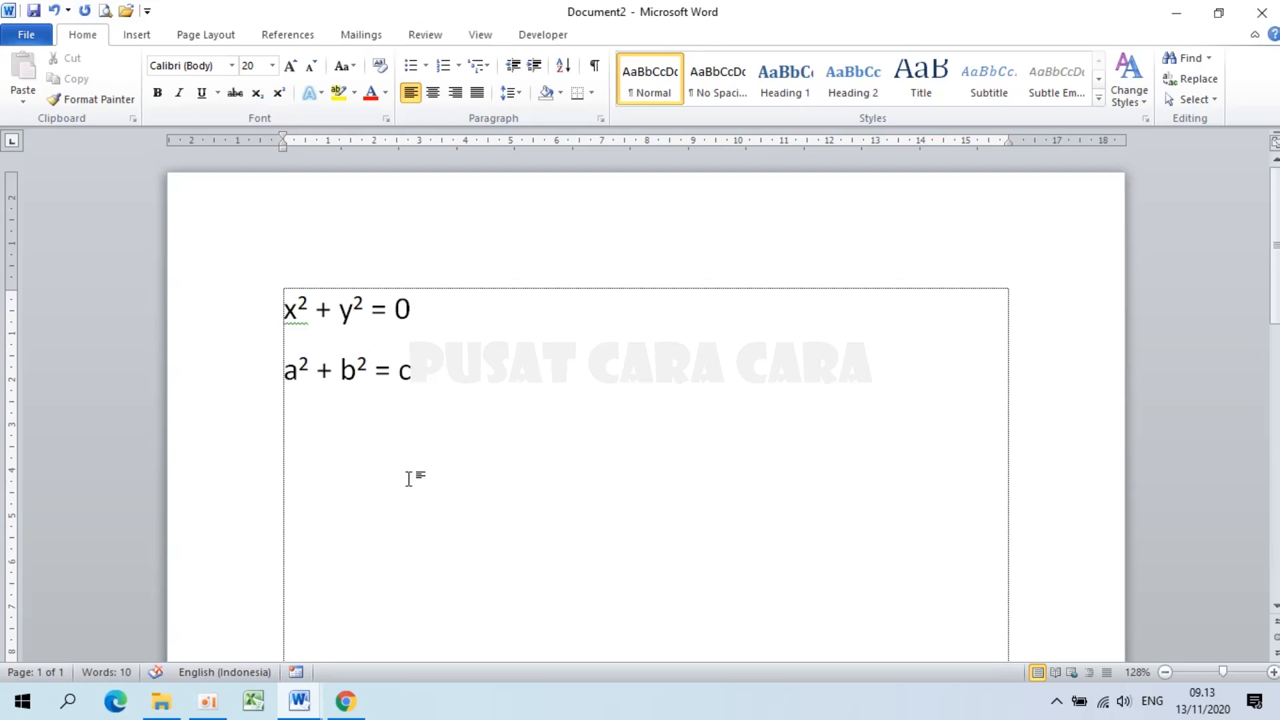
pyautogui.hotkey('ctrl', 'shift', '=')
pyautogui.write('2')
pyautogui.hotkey('ctrl', 'shift', '=')
# - Write a⁵ + b⁴ on a third line with superscript exponents, and return to normal text
pyautogui.press('Return')
pyautogui.write('a')
pyautogui.click(278, 95)
pyautogui.write('5')
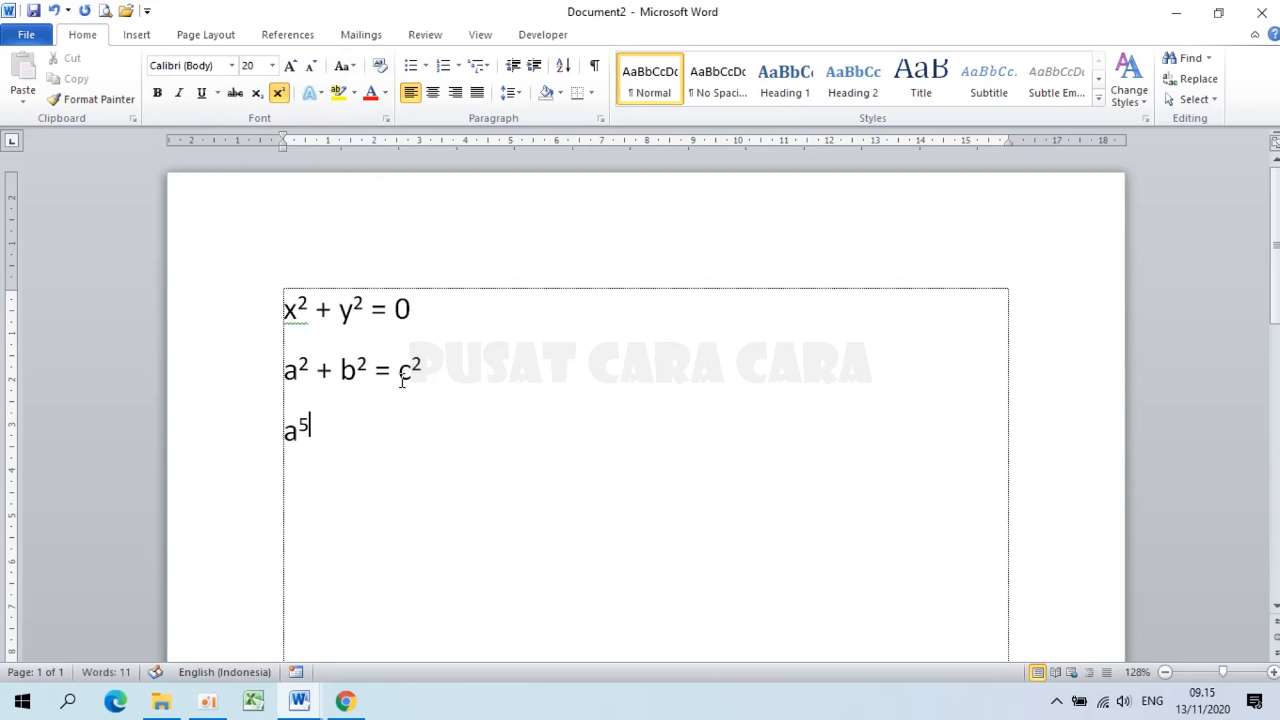
pyautogui.click(288, 85)
pyautogui.write('+ b')
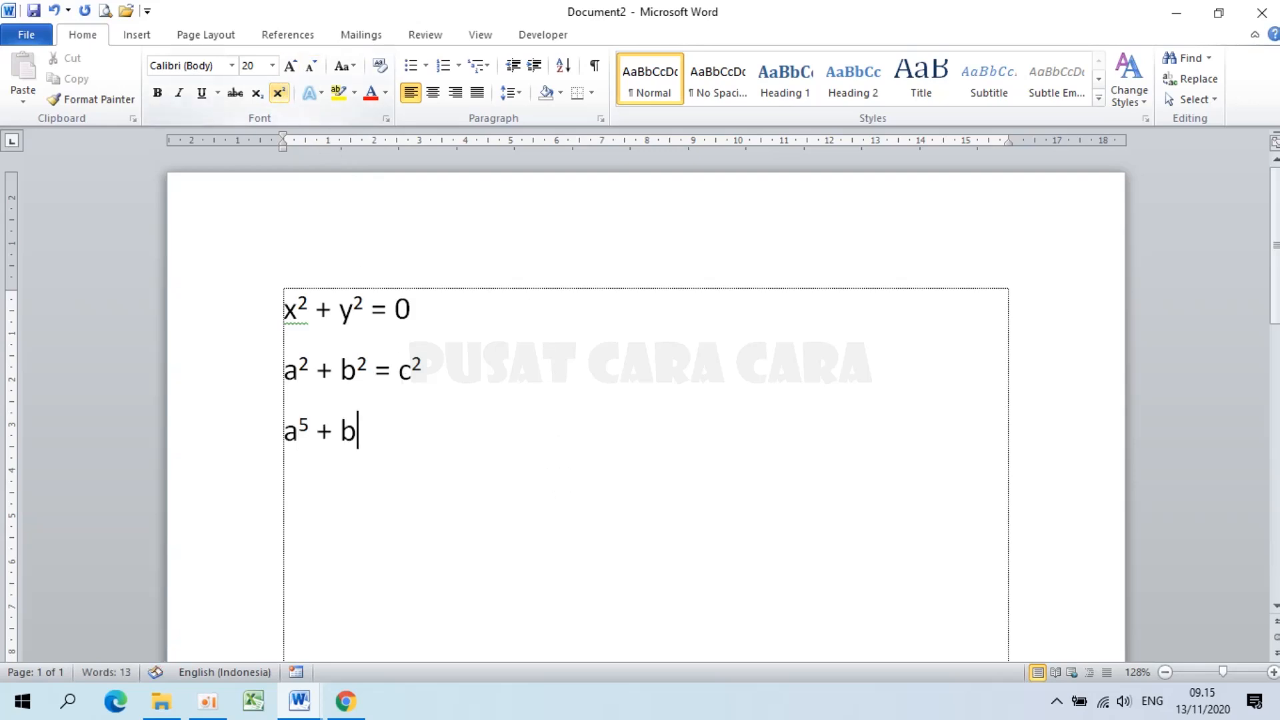
pyautogui.click(285, 97)
pyautogui.write('4')
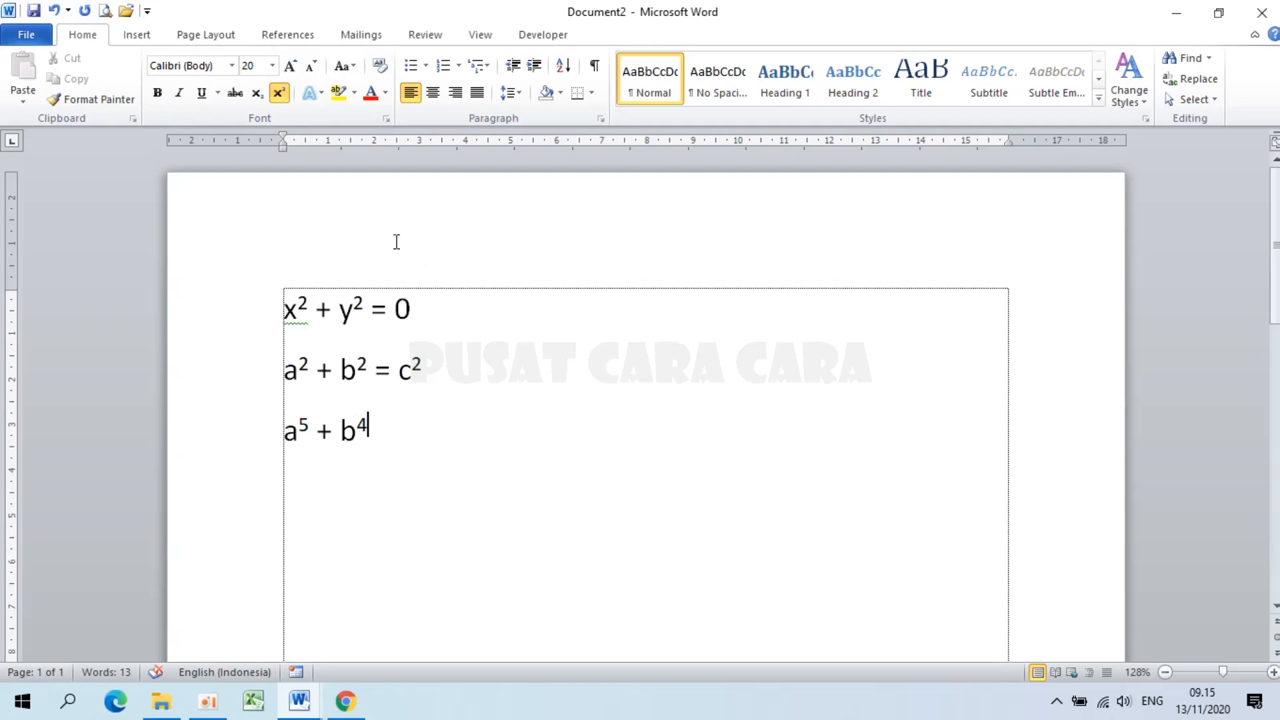
pyautogui.click(278, 92)
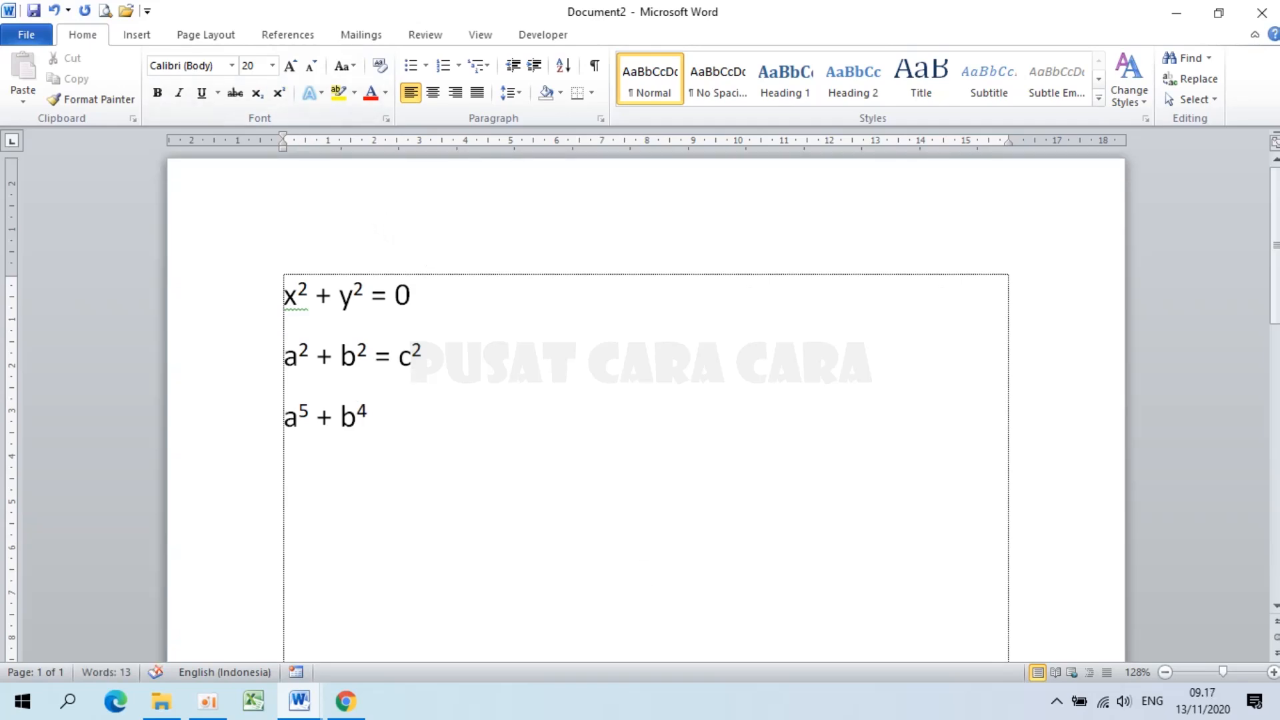
# - Insert a page break below the equations and write H₂O with a subscript 2 on the new page
pyautogui.press('Return')
pyautogui.hotkey('ctrl', 'Return')
pyautogui.scroll(-6, 348, 338)
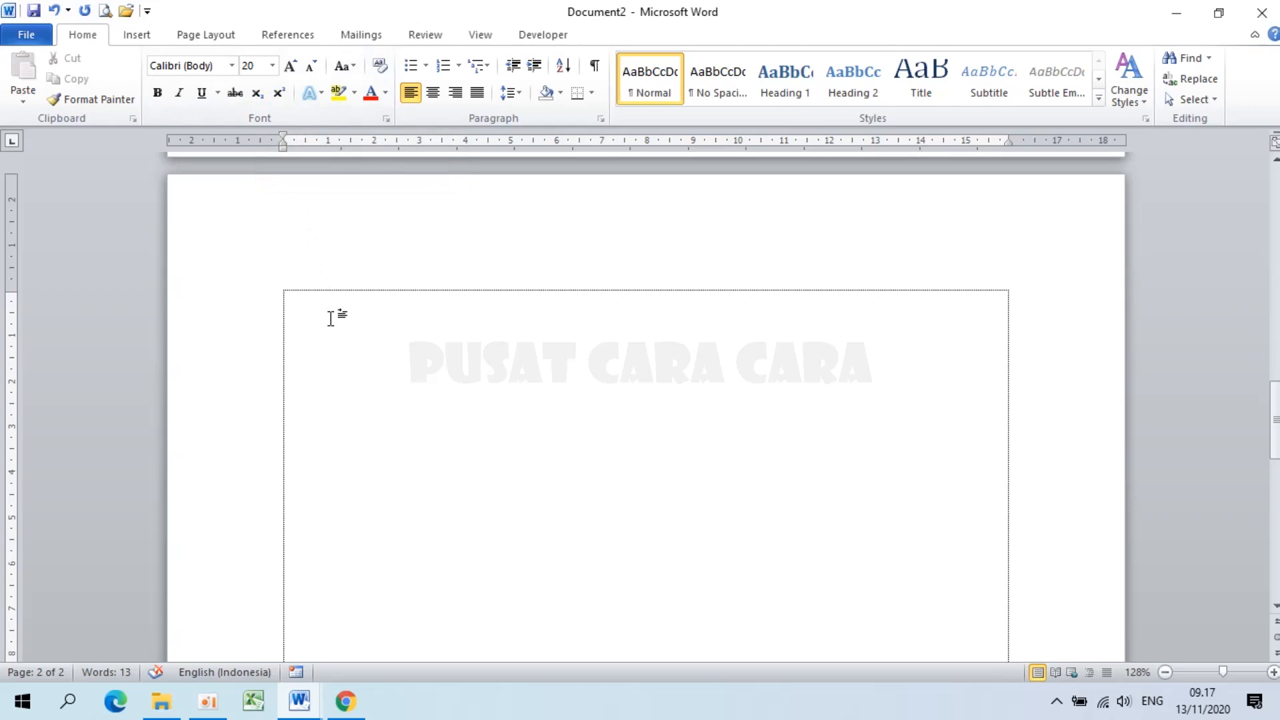
pyautogui.write('H')
pyautogui.click(257, 95)
pyautogui.write('2')
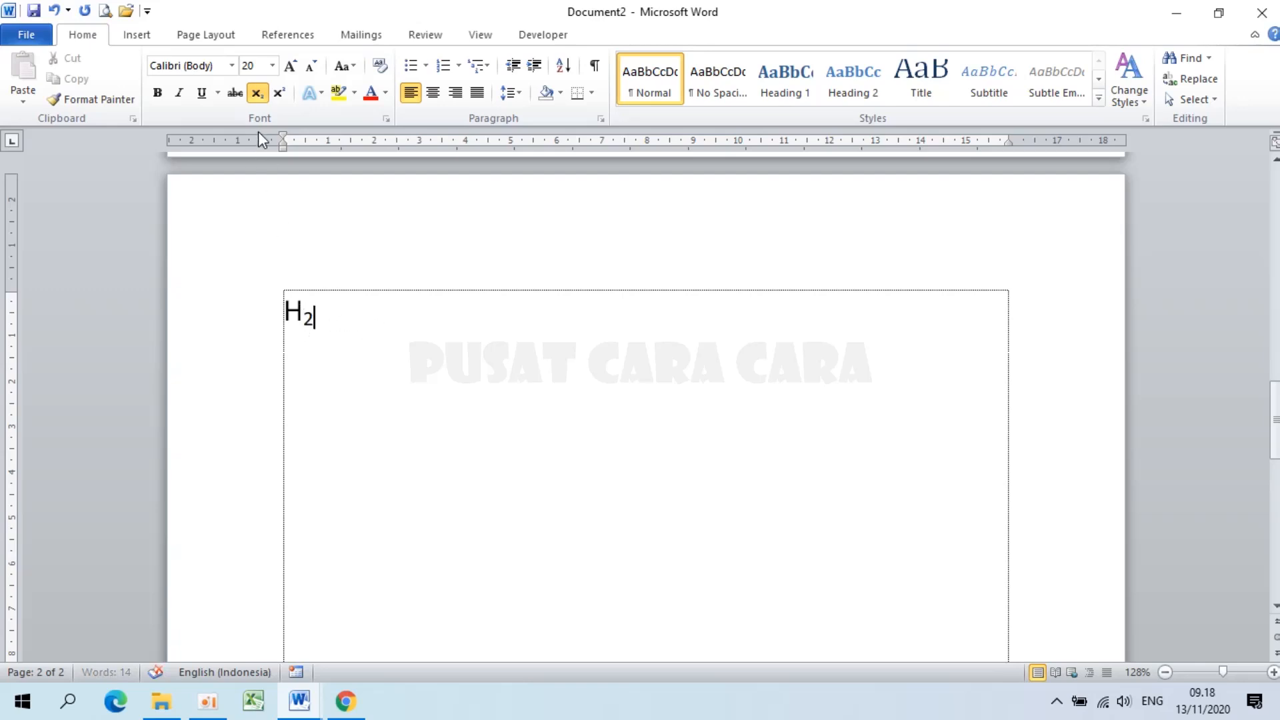
pyautogui.click(258, 100)
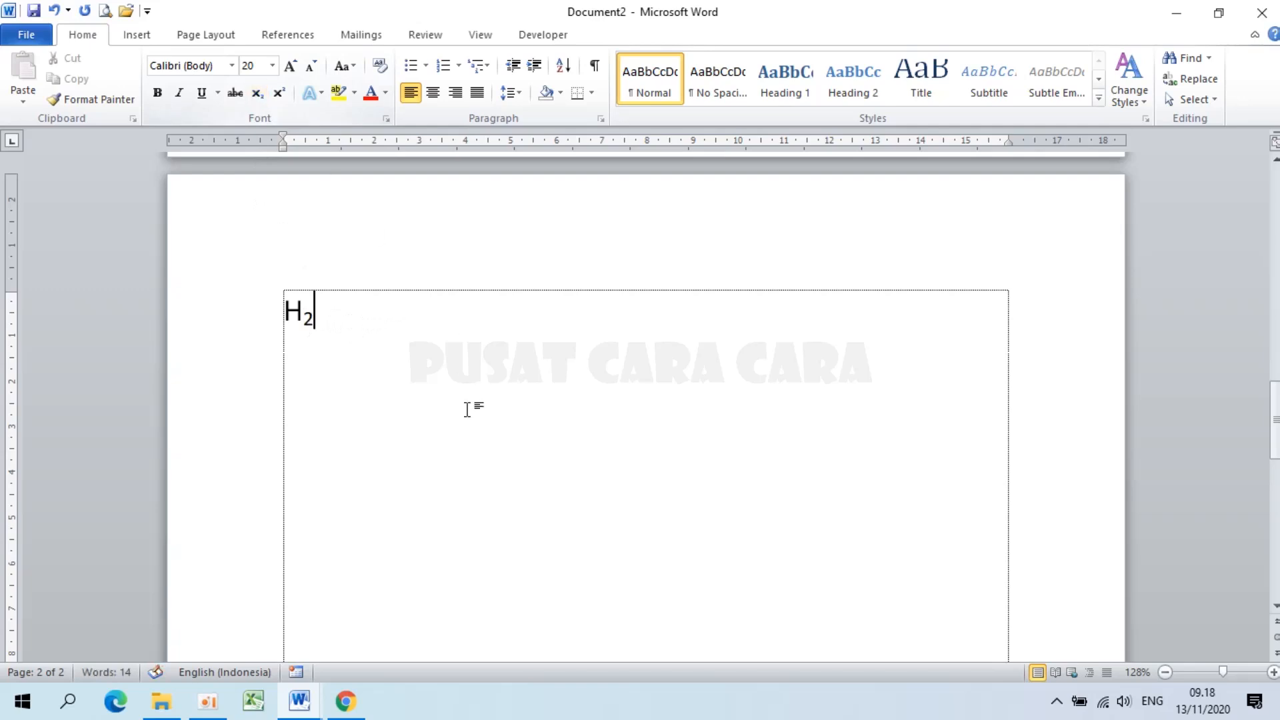
pyautogui.write('O')
# - Write the formula H₂SO₄ on the line below H₂O with subscript digits, and add an empty line in normal text
pyautogui.write('H')
pyautogui.hotkey('ctrl', '=')
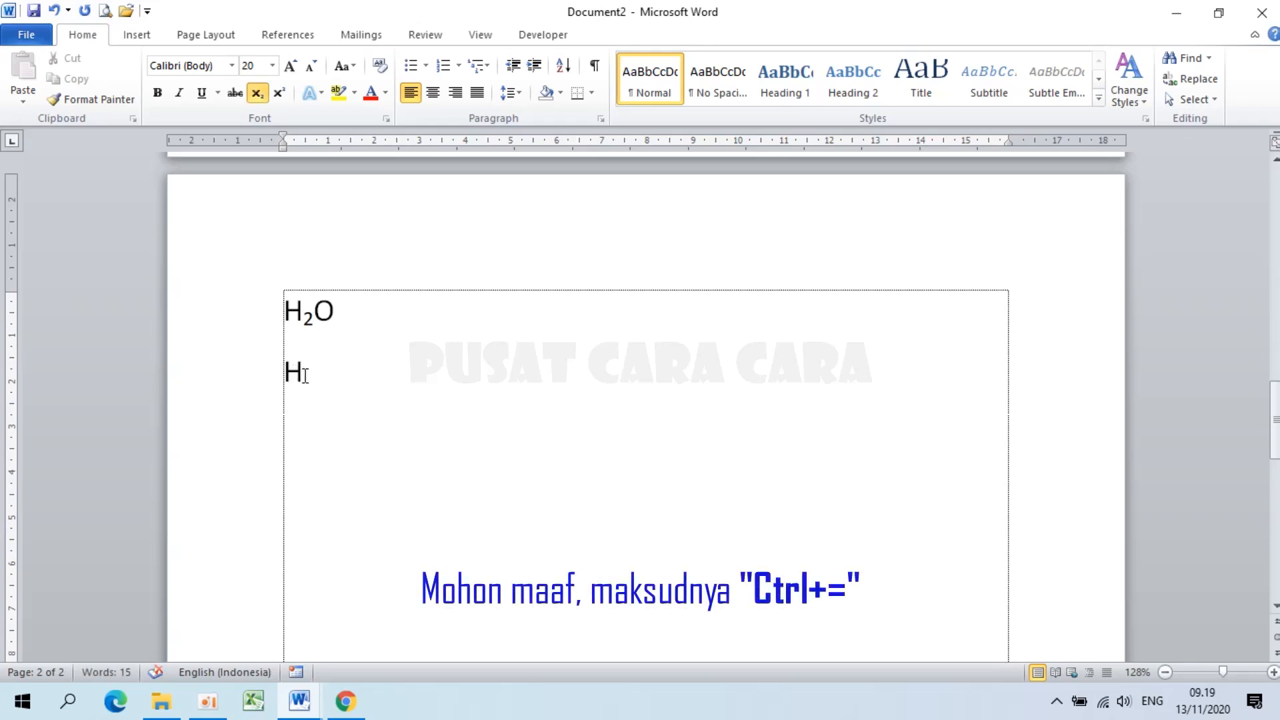
pyautogui.click(257, 98)
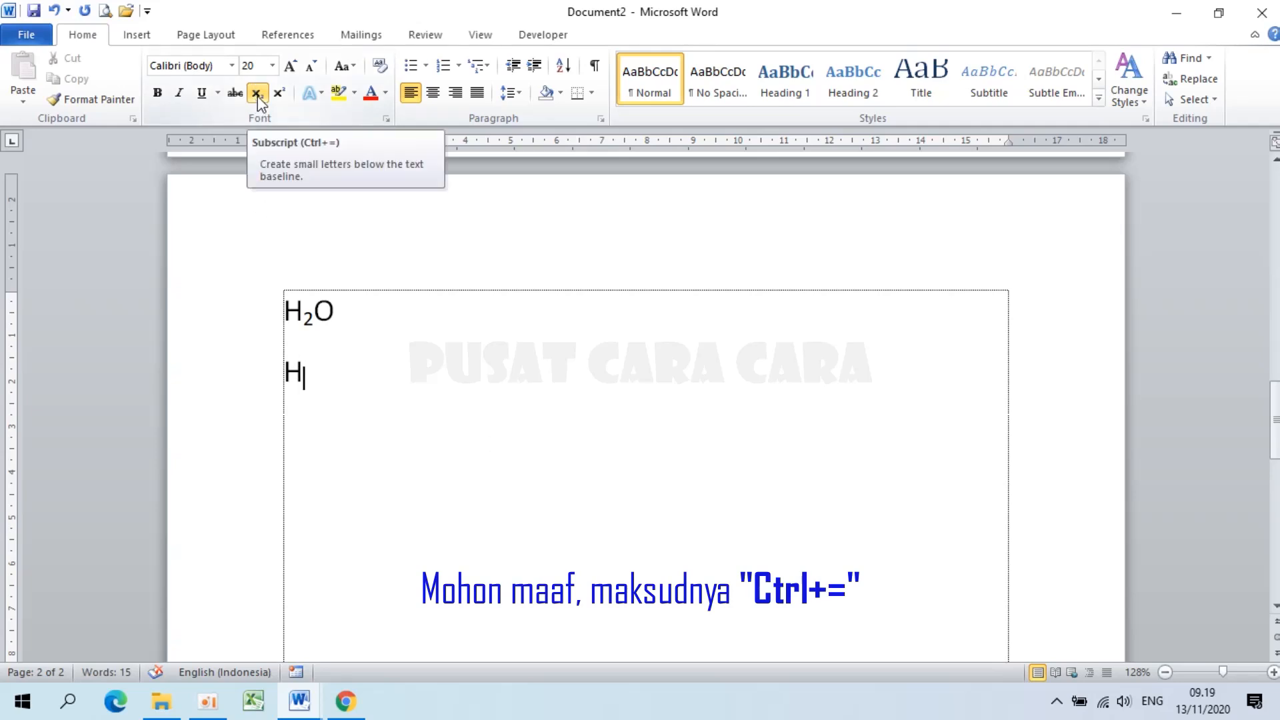
pyautogui.write('2')
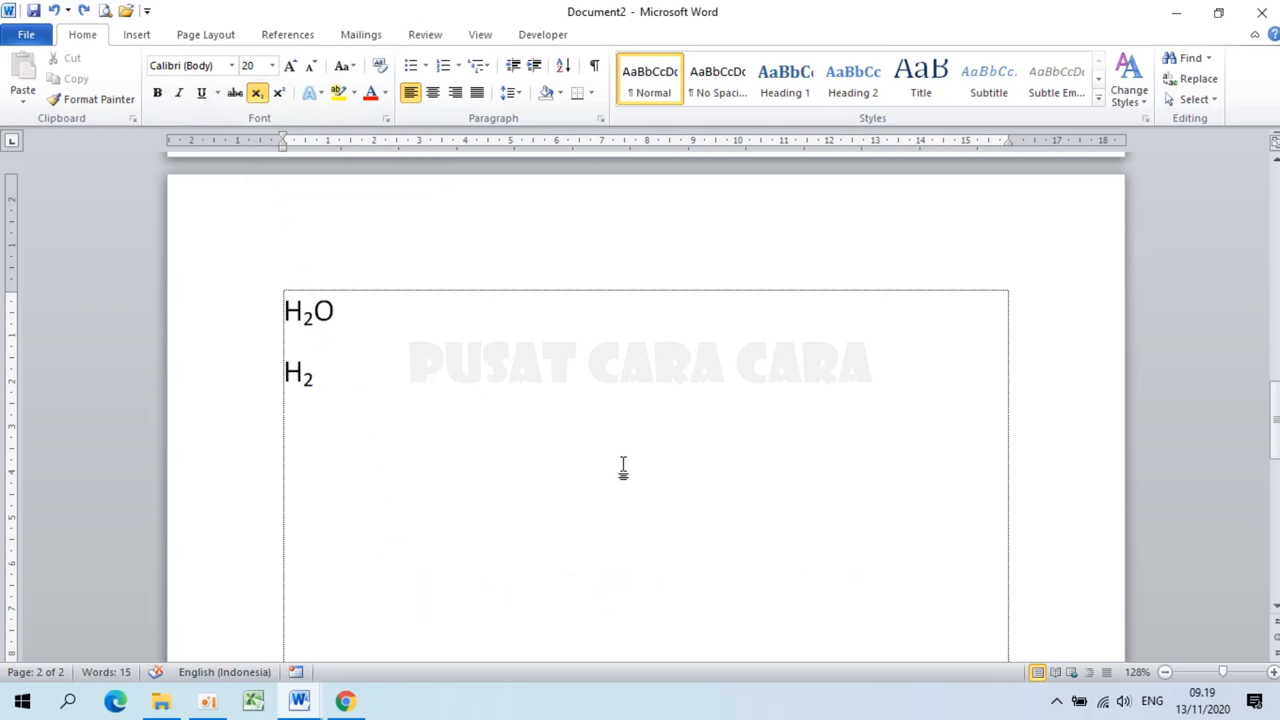
pyautogui.hotkey('ctrl', '=')
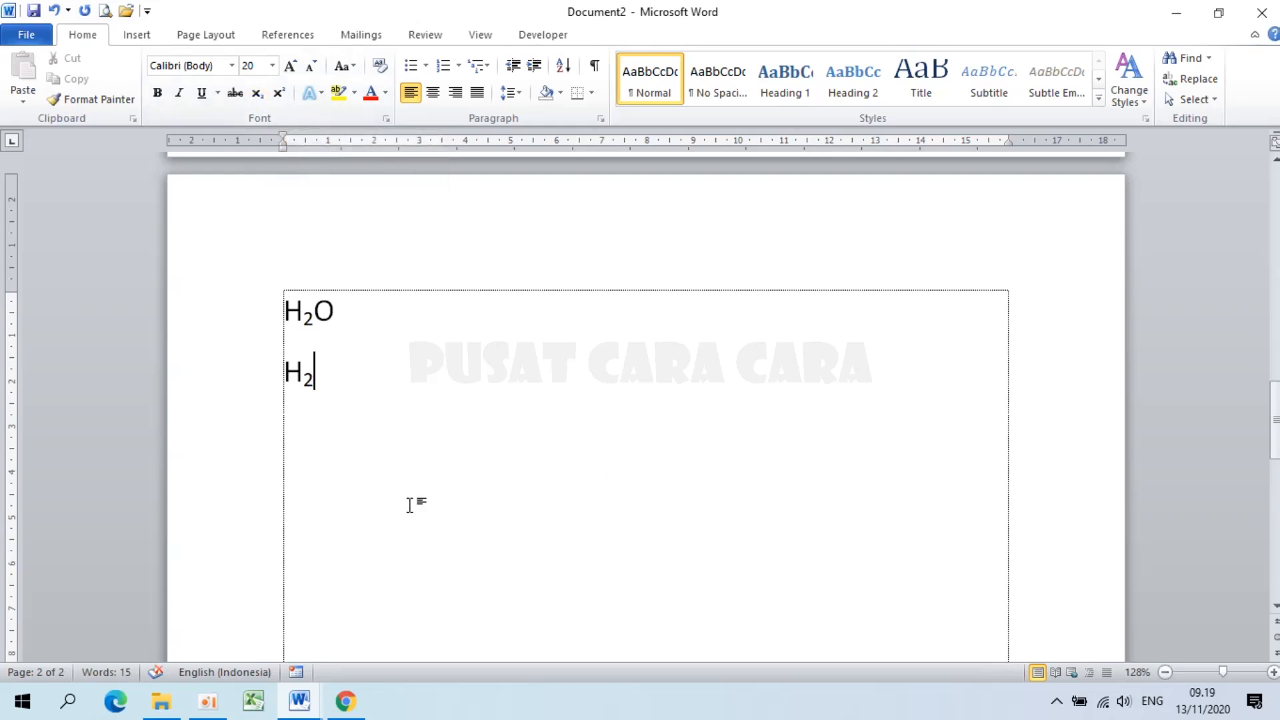
pyautogui.write('SO')
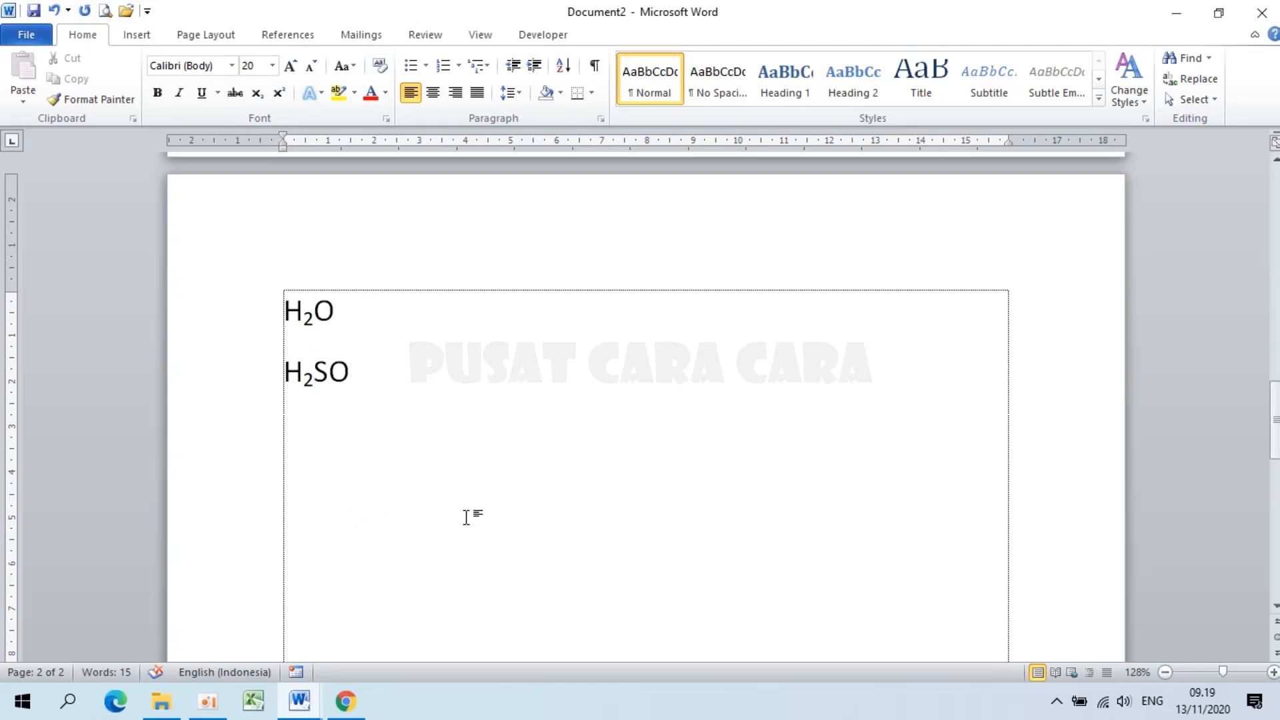
pyautogui.hotkey('ctrl', '=')
pyautogui.write('4')
pyautogui.hotkey('ctrl', '=')
pyautogui.press('Return')
# - Show topic 19, "Menulis/mengetik symbol", in the Poin Tutorial Ms Word document and return to Document2
pyautogui.moveTo(300, 700)
pyautogui.click(203, 626)
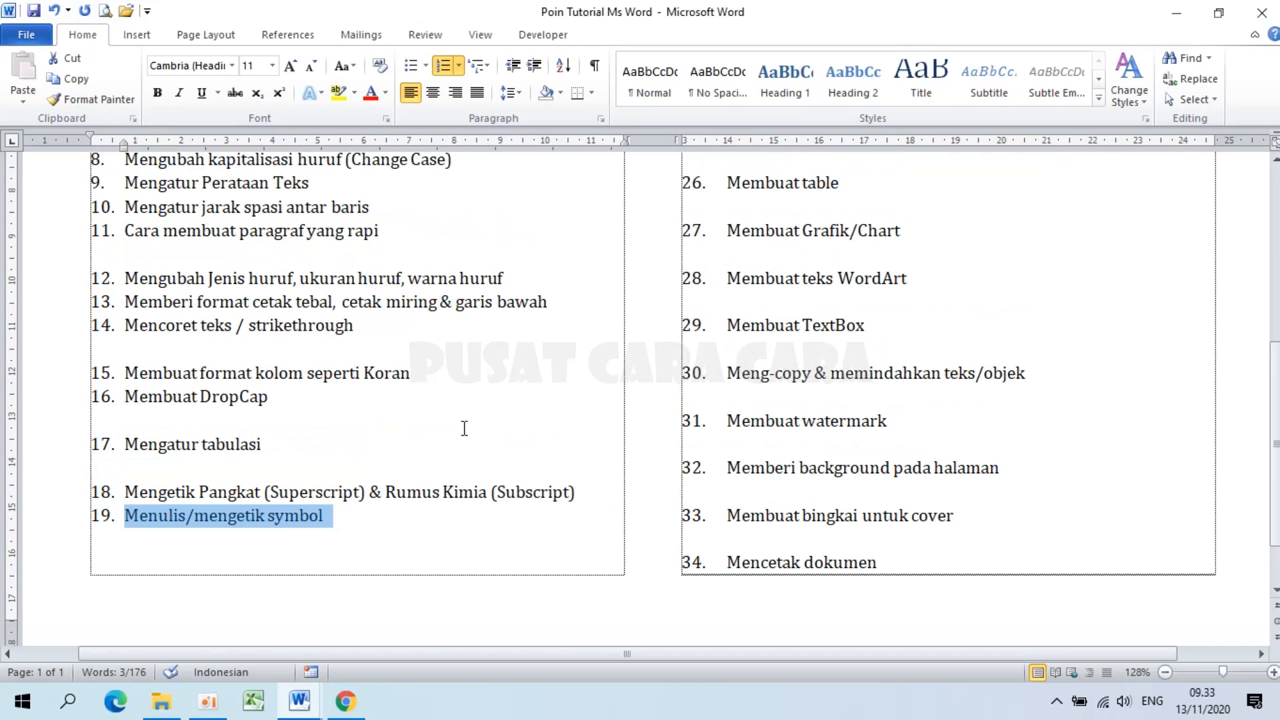
pyautogui.moveTo(300, 700)
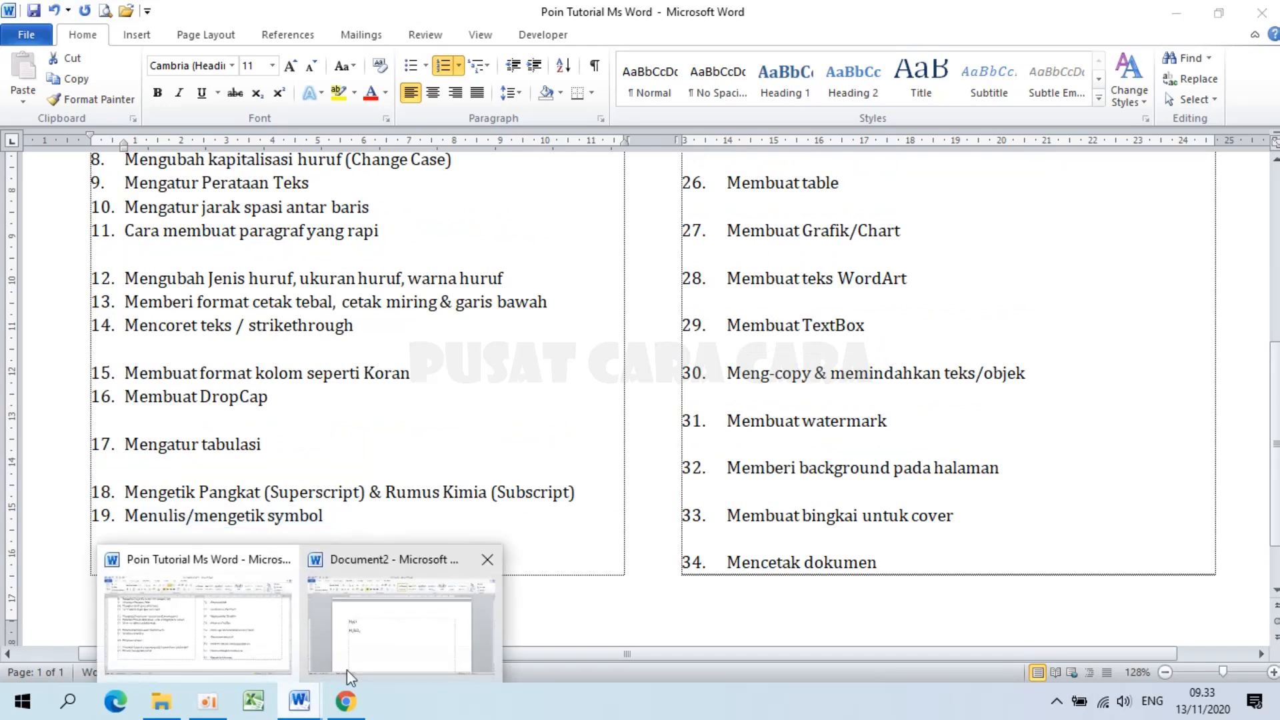
pyautogui.click(408, 650)
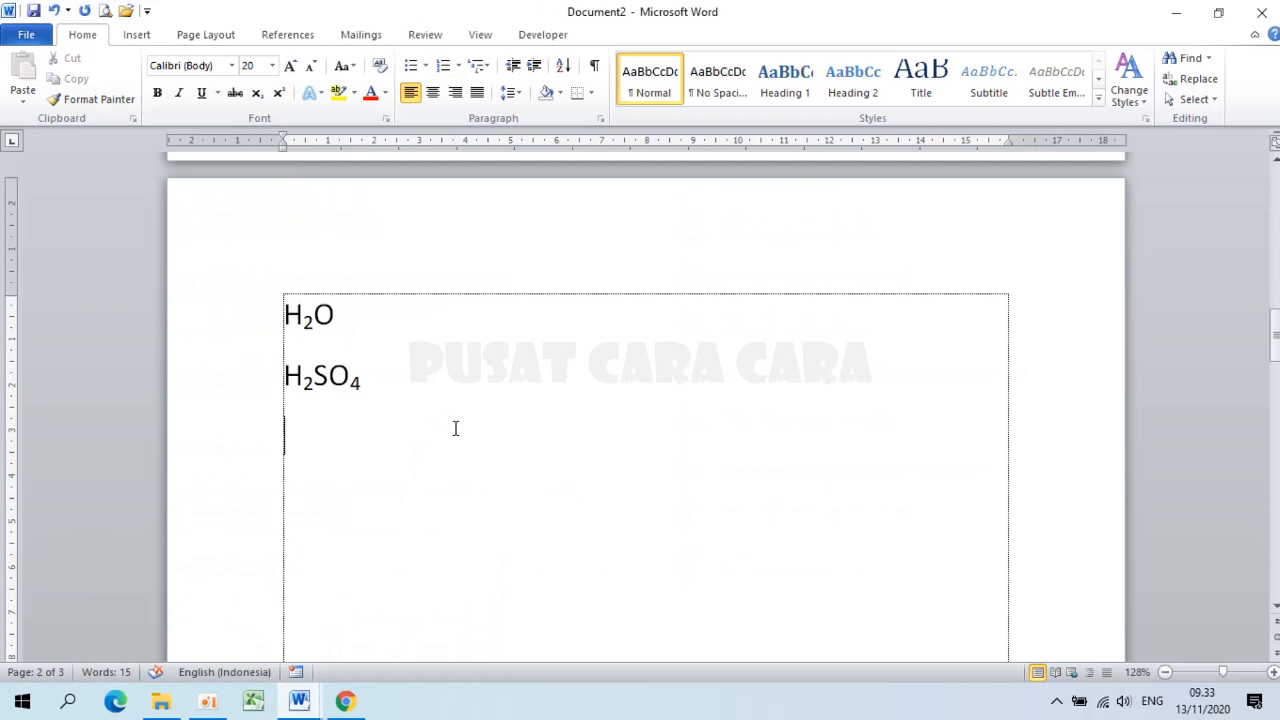
# - Start a new page below the chemical formulas and open the complete symbol collection for insertion
pyautogui.scroll(-20, 456, 428)
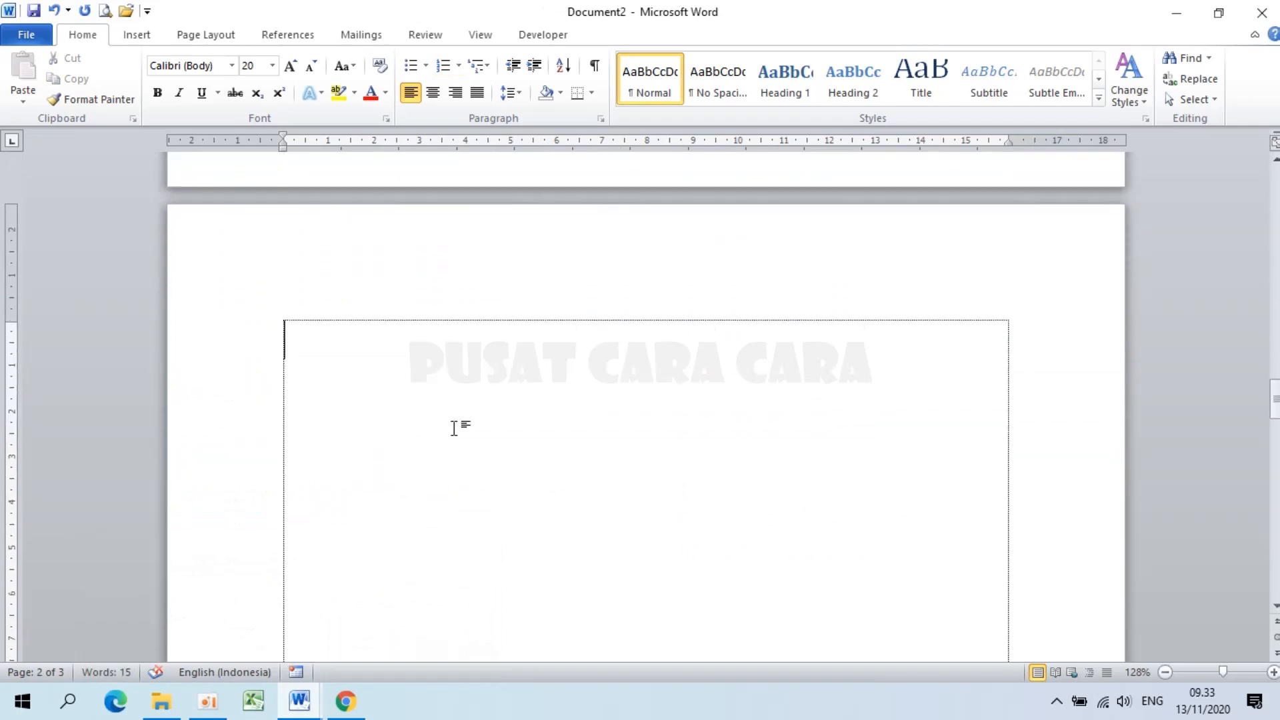
pyautogui.click(135, 37)
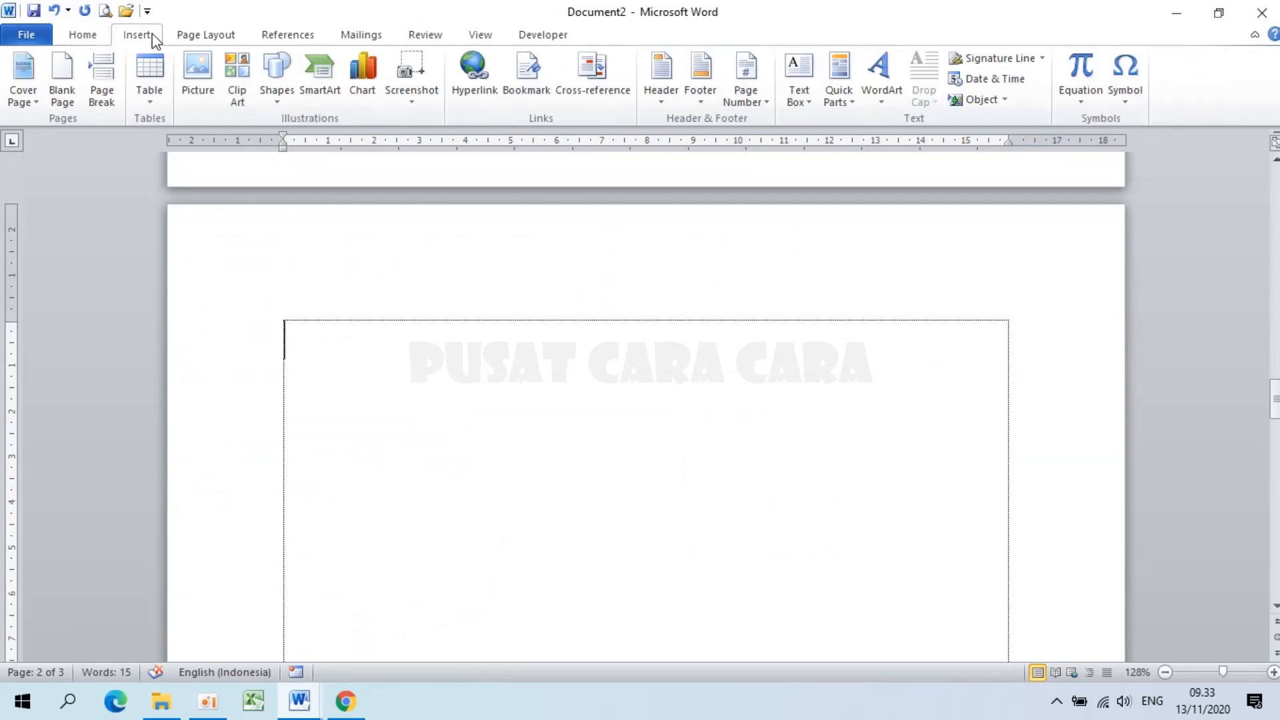
pyautogui.click(1142, 91)
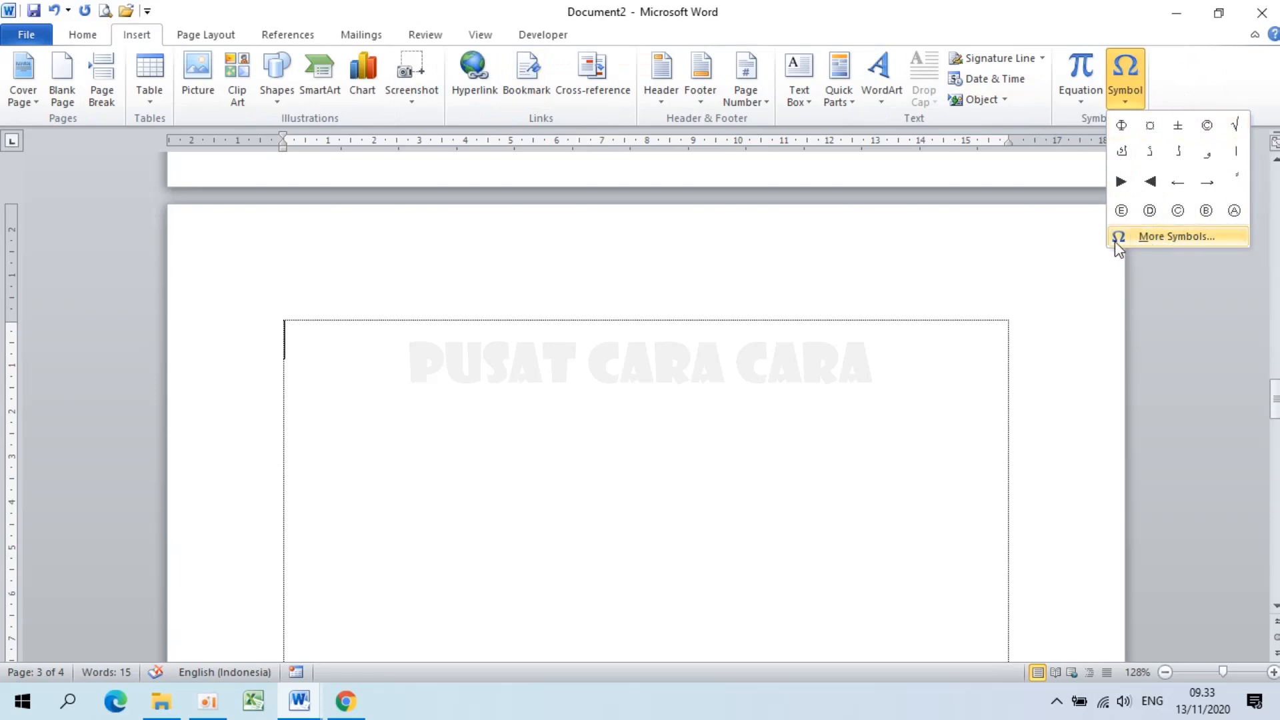
pyautogui.click(1170, 237)
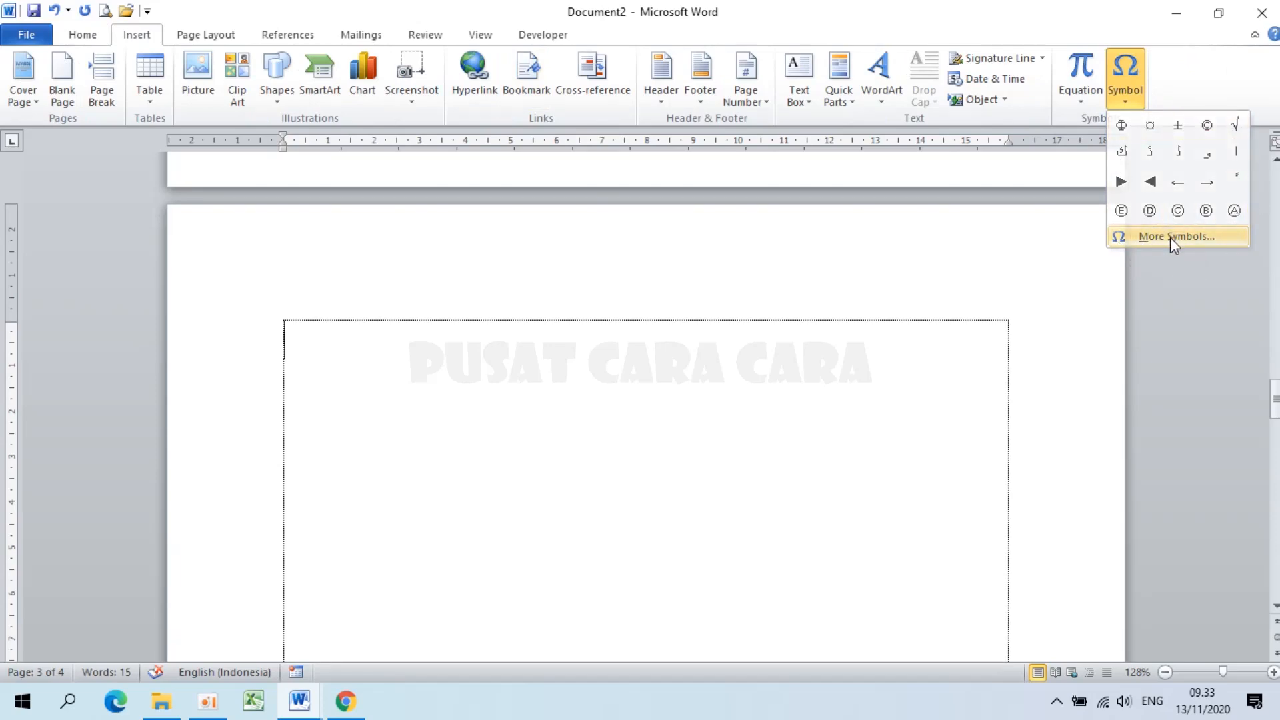
# - Insert a pound sign (£) from the Times New Roman symbols, followed by a recently used square root symbol (√)
pyautogui.click(590, 277)
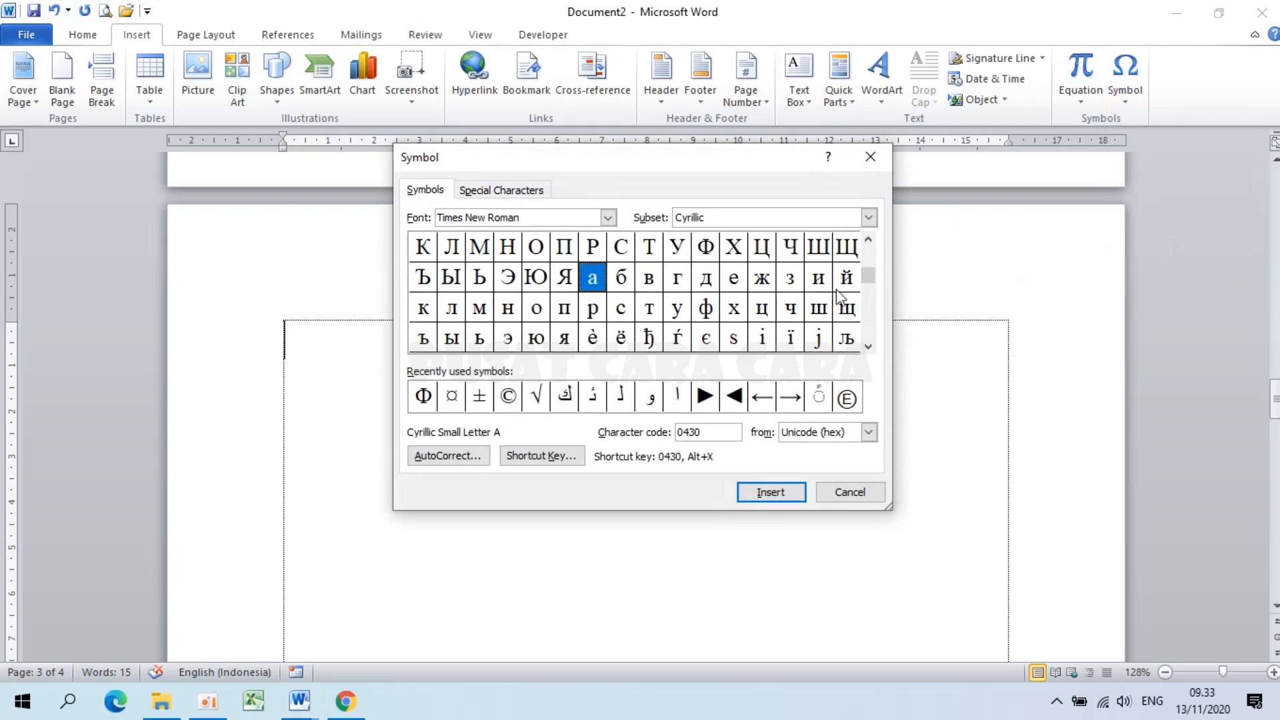
pyautogui.moveTo(869, 275); pyautogui.dragTo(869, 241)
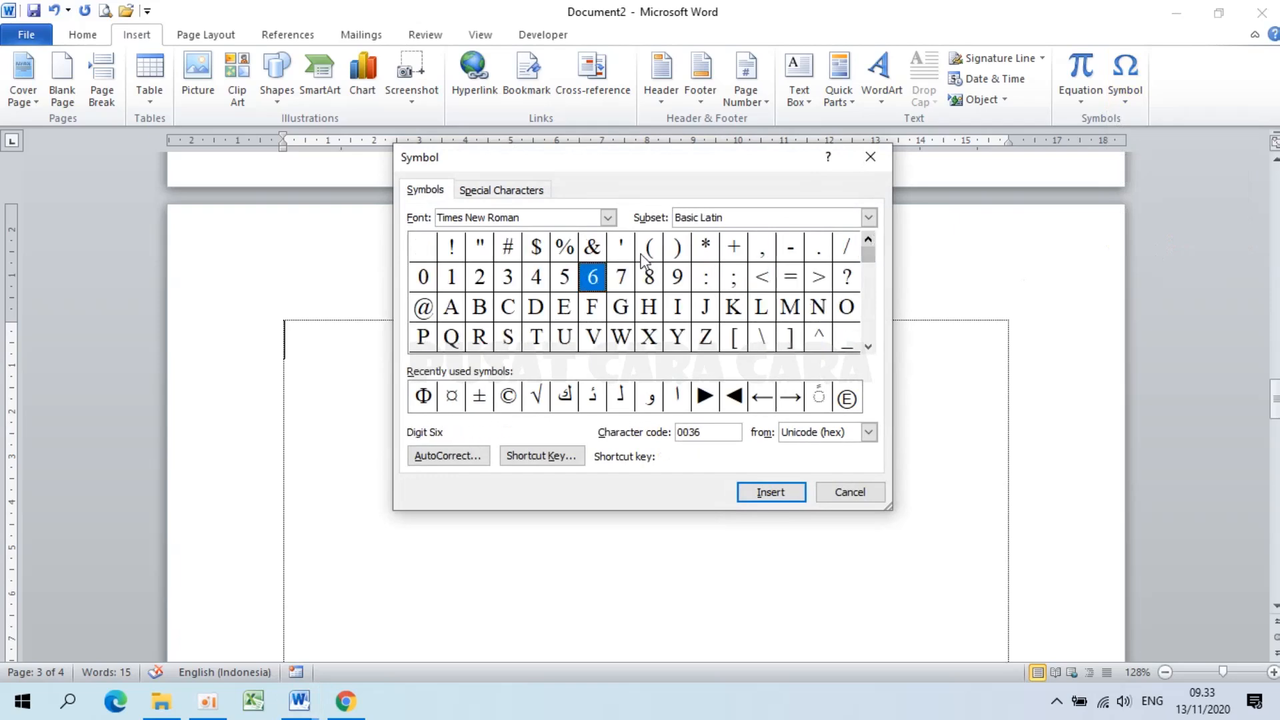
pyautogui.click(508, 275)
pyautogui.click(868, 347)
pyautogui.click(868, 347)
pyautogui.click(868, 347)
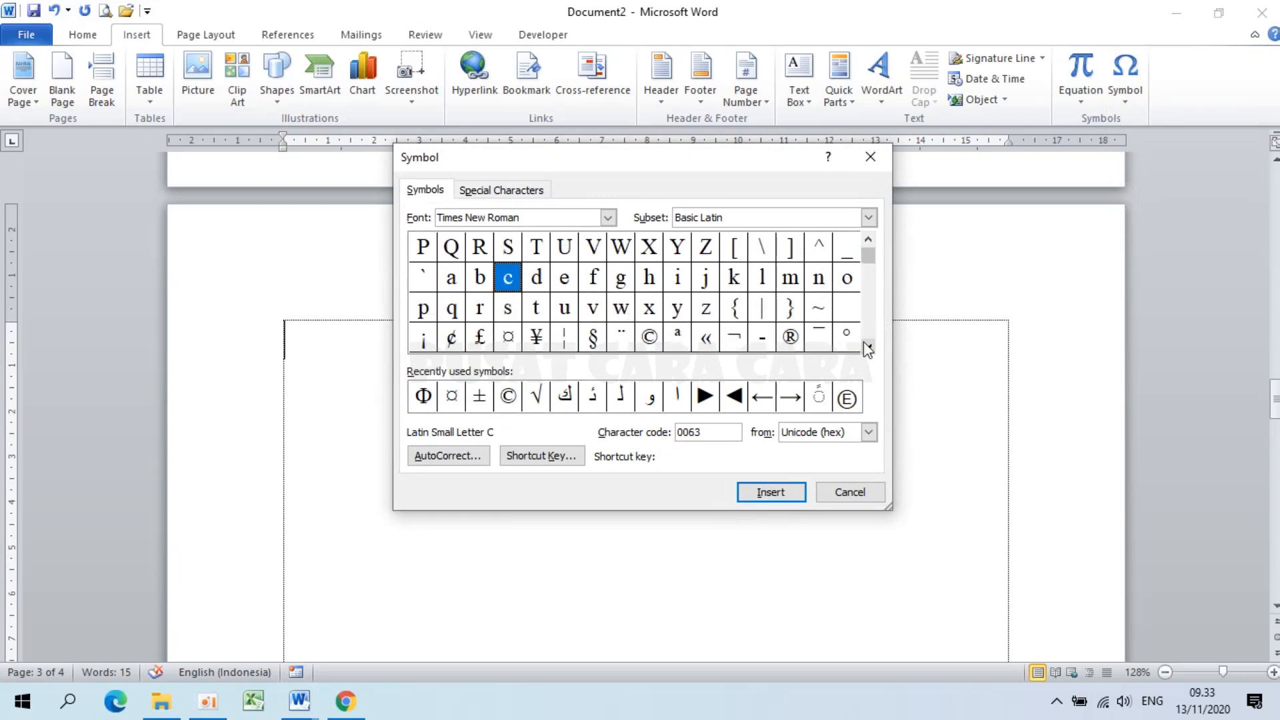
pyautogui.click(480, 340)
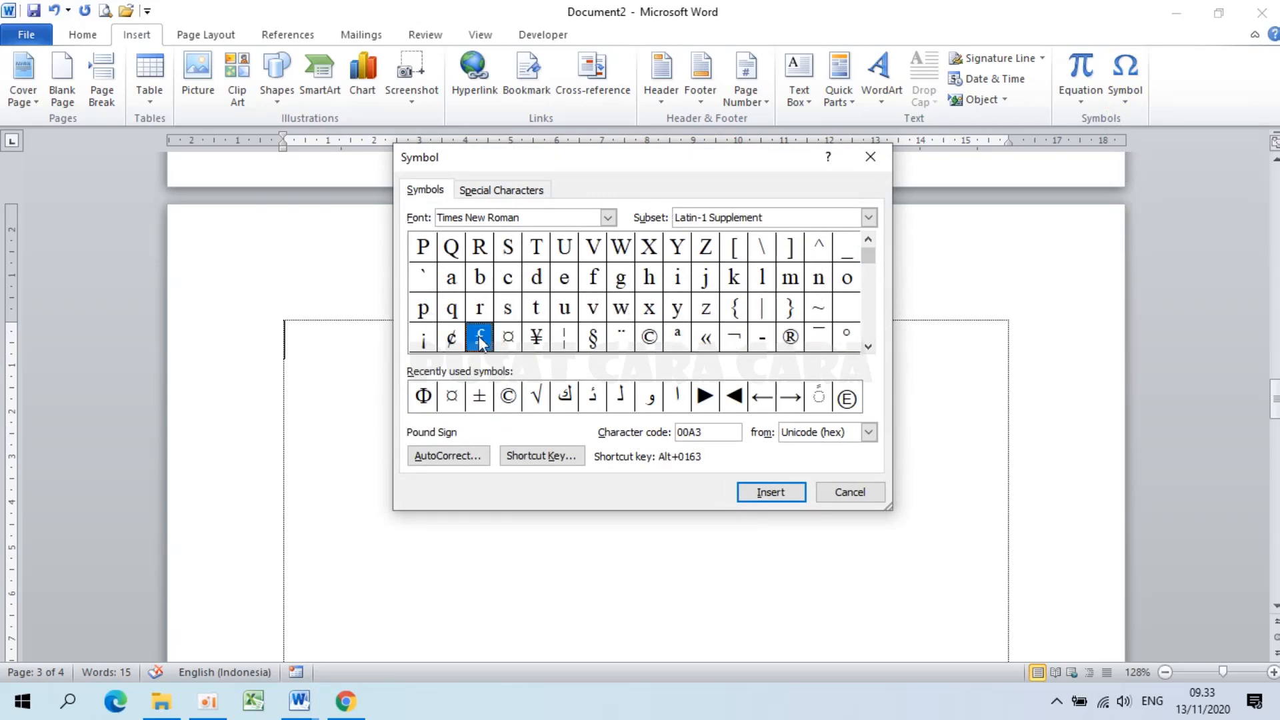
pyautogui.click(778, 494)
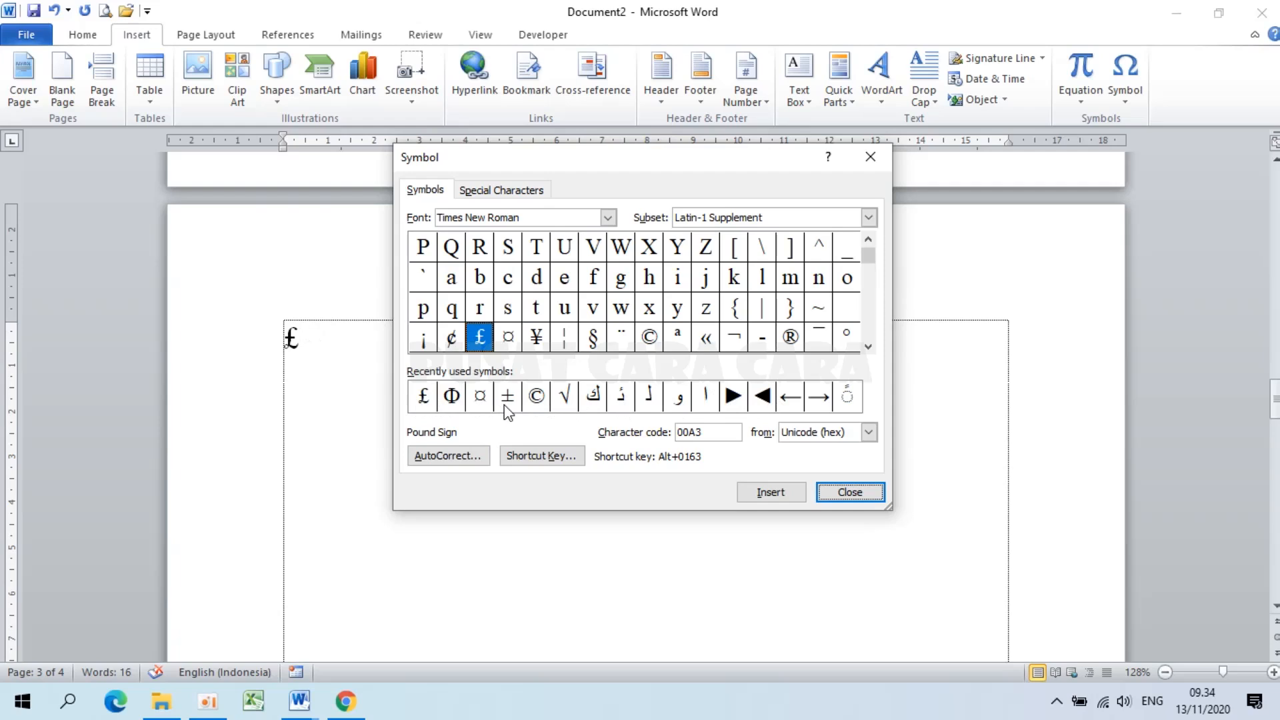
pyautogui.click(565, 399)
pyautogui.click(775, 495)
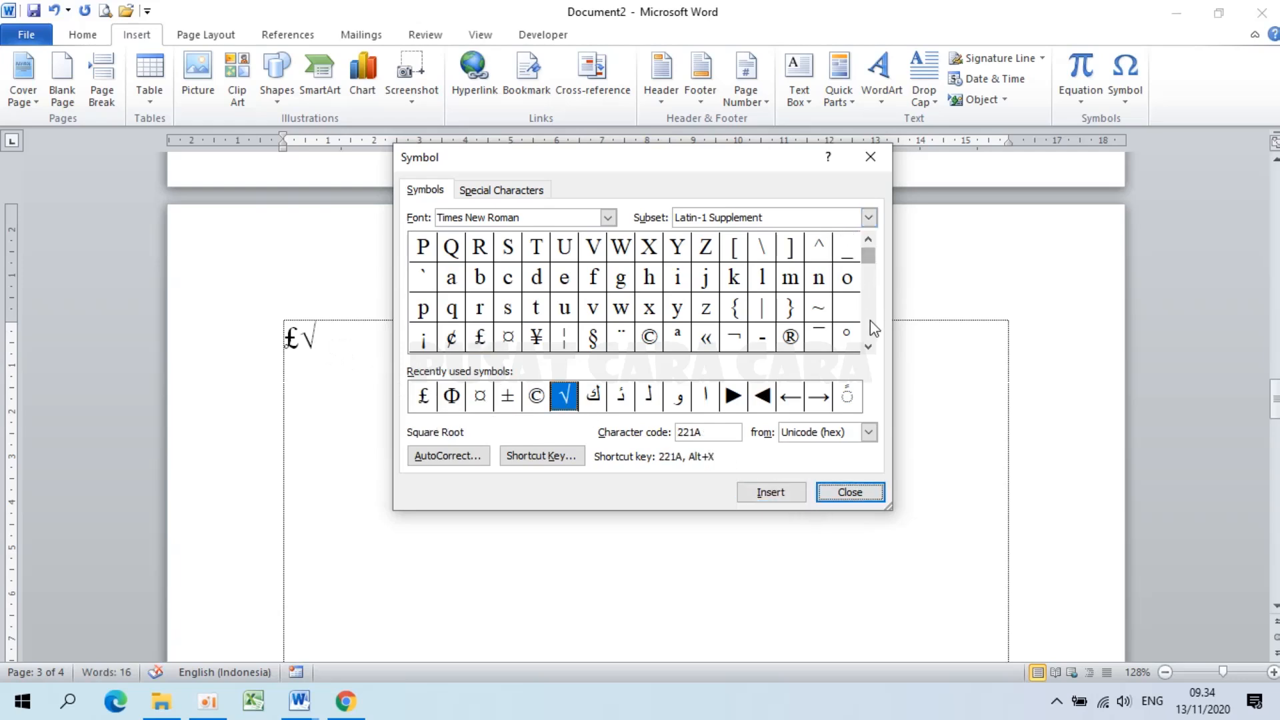
# - Insert the Arabic letter alef with madda (آ) after the square root, using the Arabic Presentation Forms-B subset
pyautogui.moveTo(870, 348); pyautogui.dragTo(870, 348)
pyautogui.moveTo(868, 272); pyautogui.dragTo(870, 332)
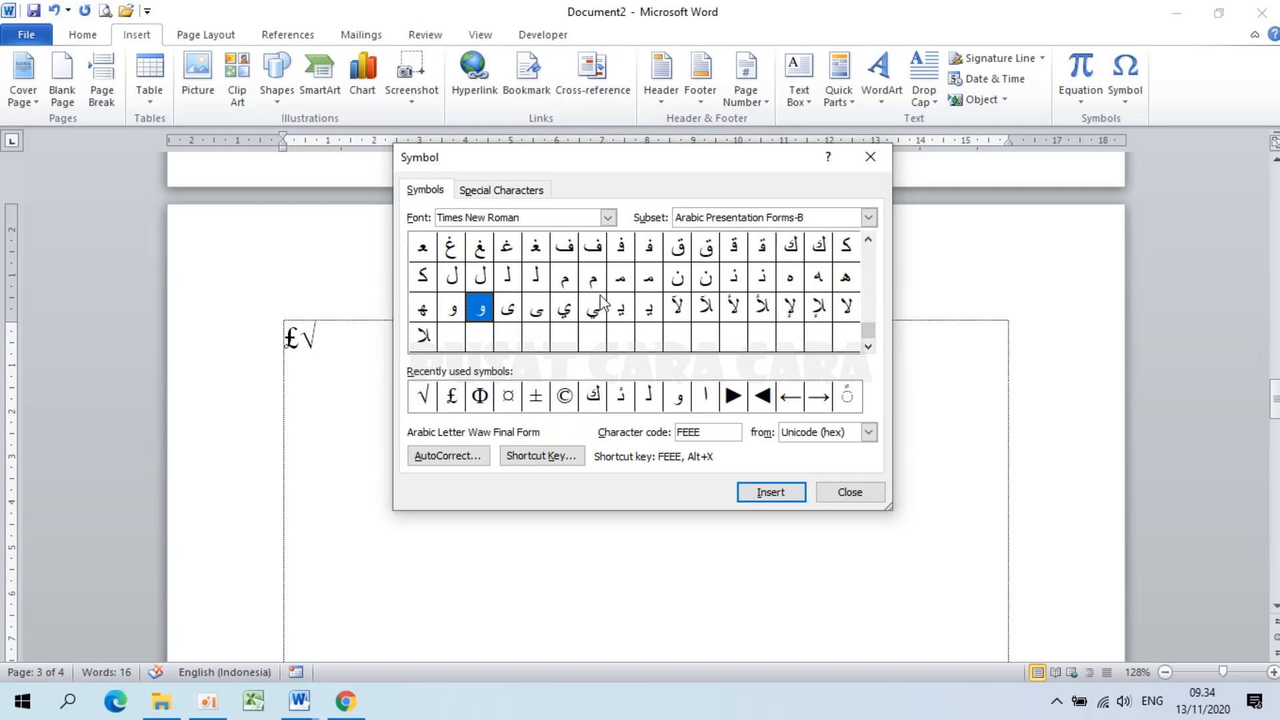
pyautogui.click(867, 242)
pyautogui.click(866, 242)
pyautogui.click(866, 241)
pyautogui.click(867, 242)
pyautogui.click(866, 241)
pyautogui.click(867, 242)
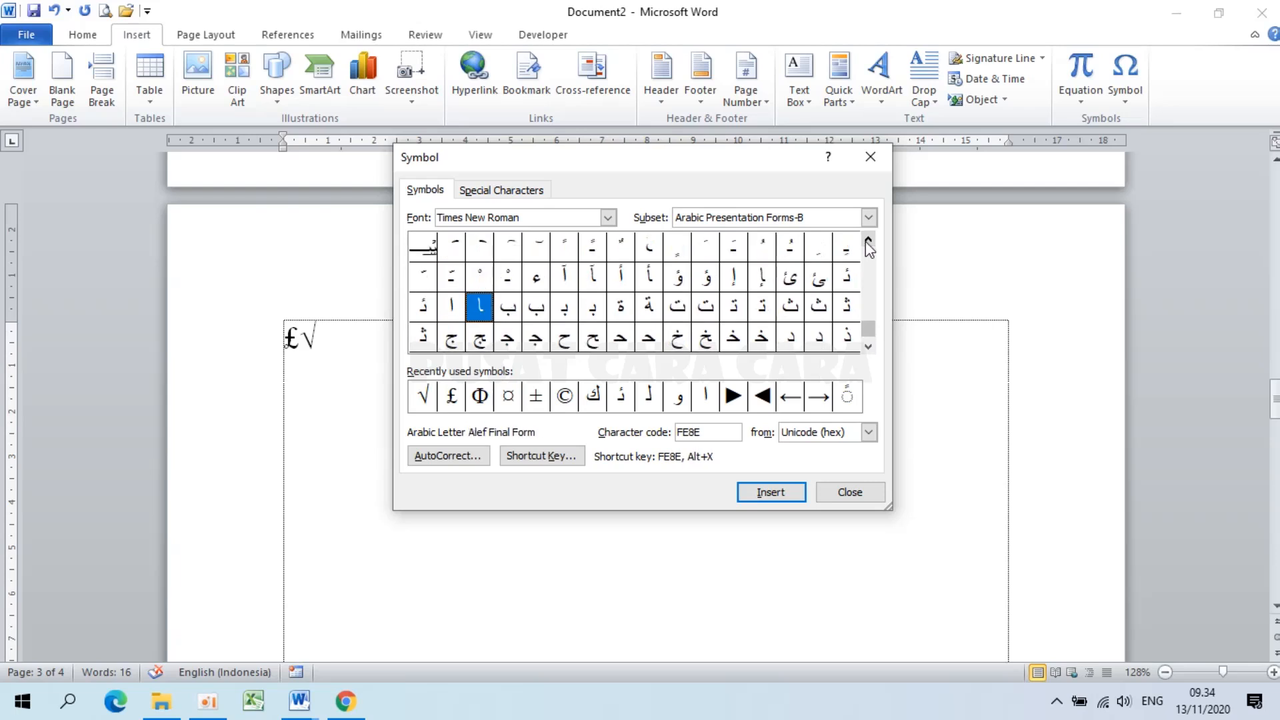
pyautogui.doubleClick(564, 275)
# - Insert two medial lam letters and a final heh after the alef to complete the Arabic word
pyautogui.click(868, 347)
pyautogui.click(868, 346)
pyautogui.click(868, 347)
pyautogui.click(868, 346)
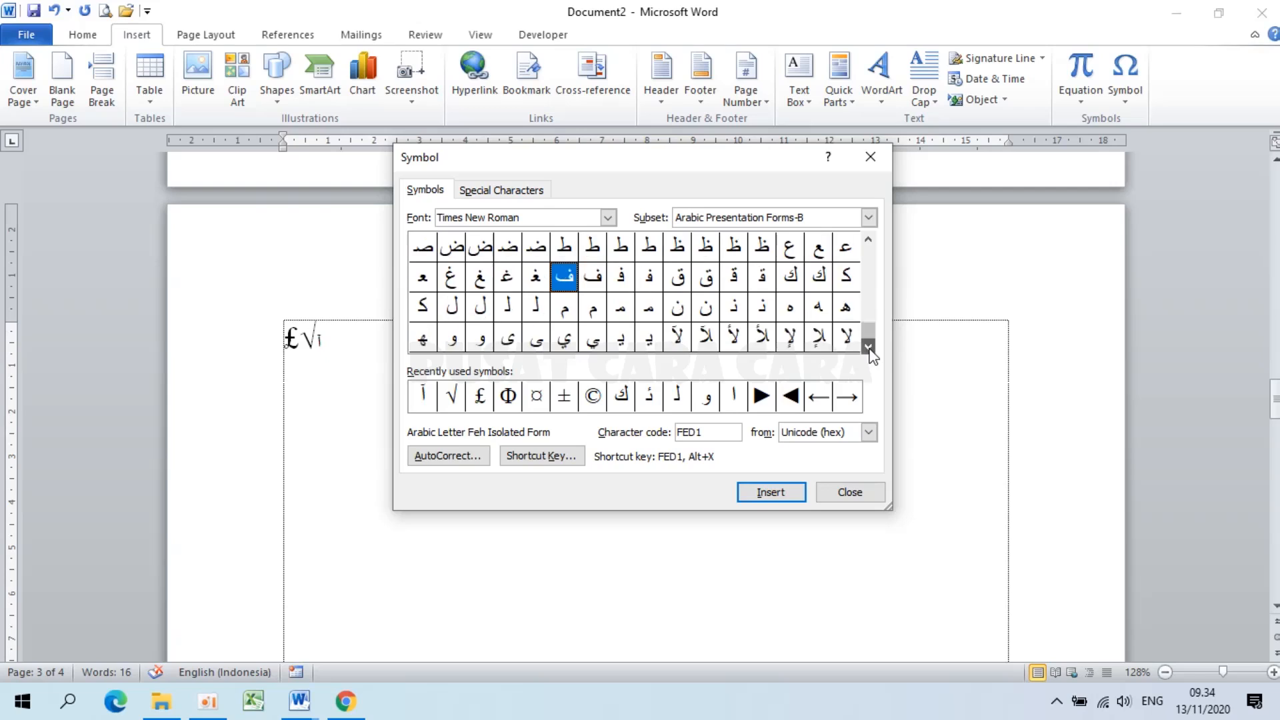
pyautogui.doubleClick(534, 306)
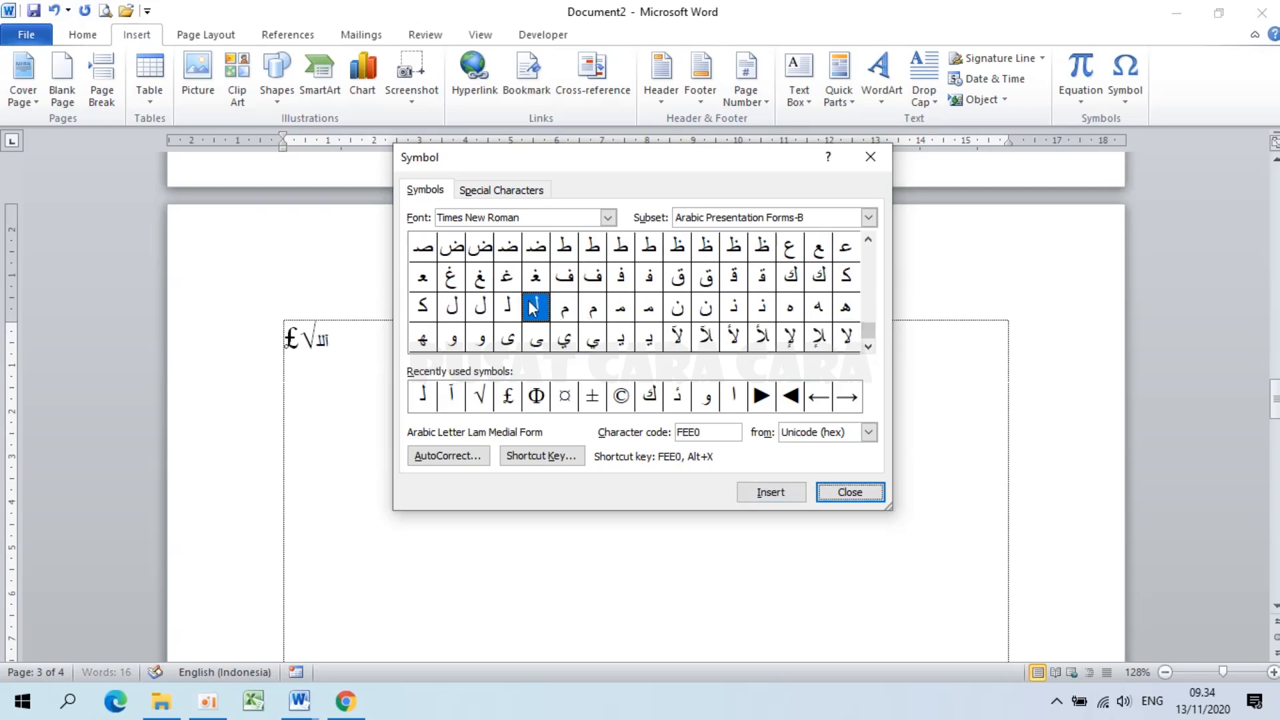
pyautogui.doubleClick(818, 306)
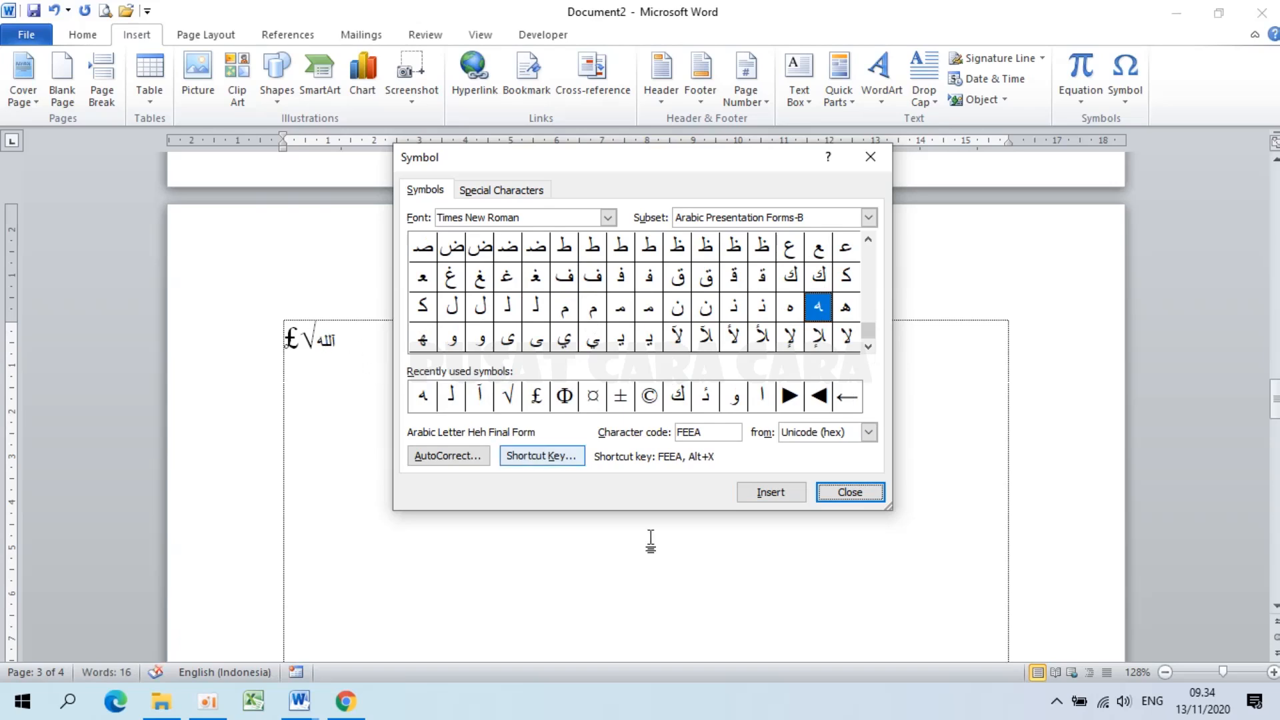
# - Look up the key combinations for the Copyright, Registered and Trademark special characters and return to the document
pyautogui.click(488, 192)
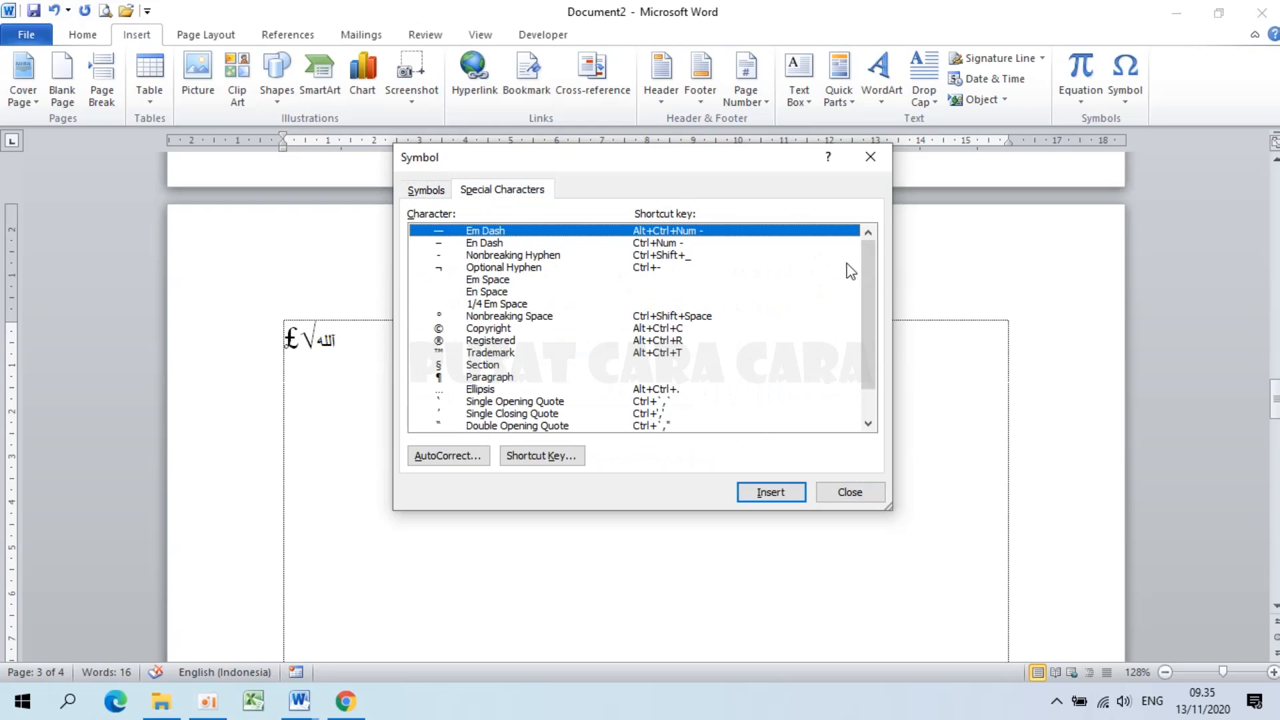
pyautogui.scroll(-1, 868, 305)
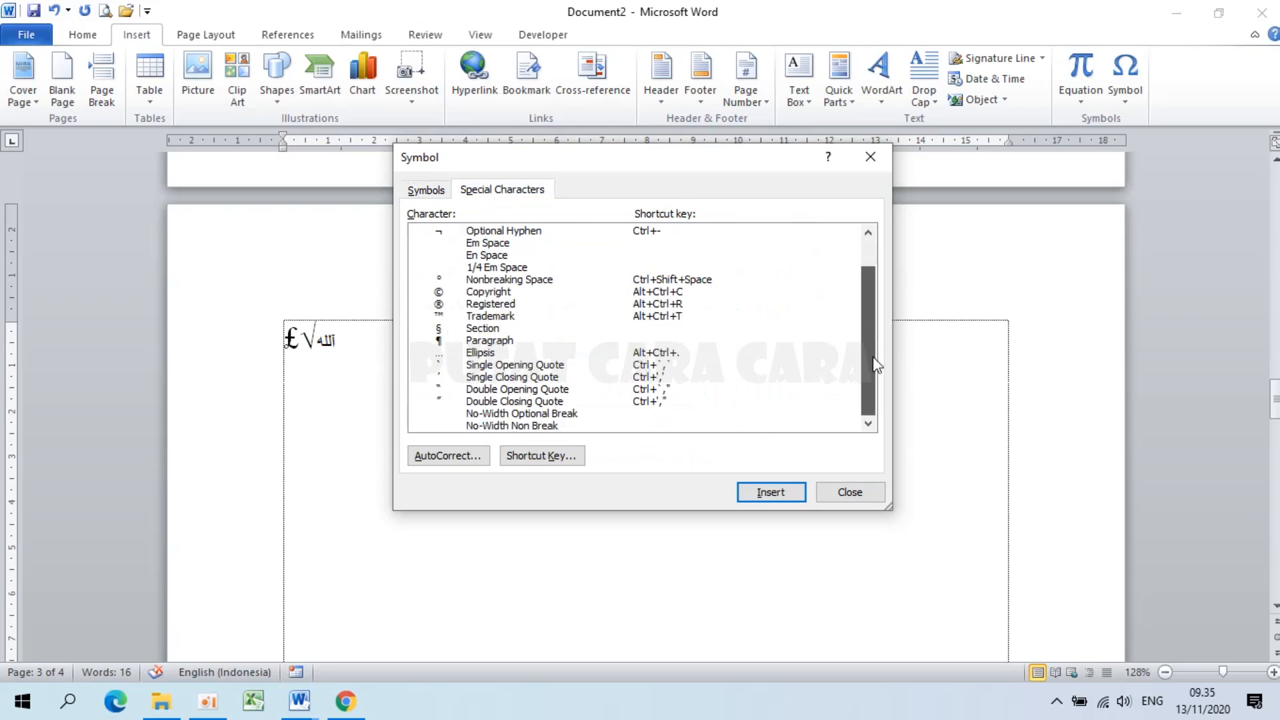
pyautogui.click(468, 293)
pyautogui.click(478, 306)
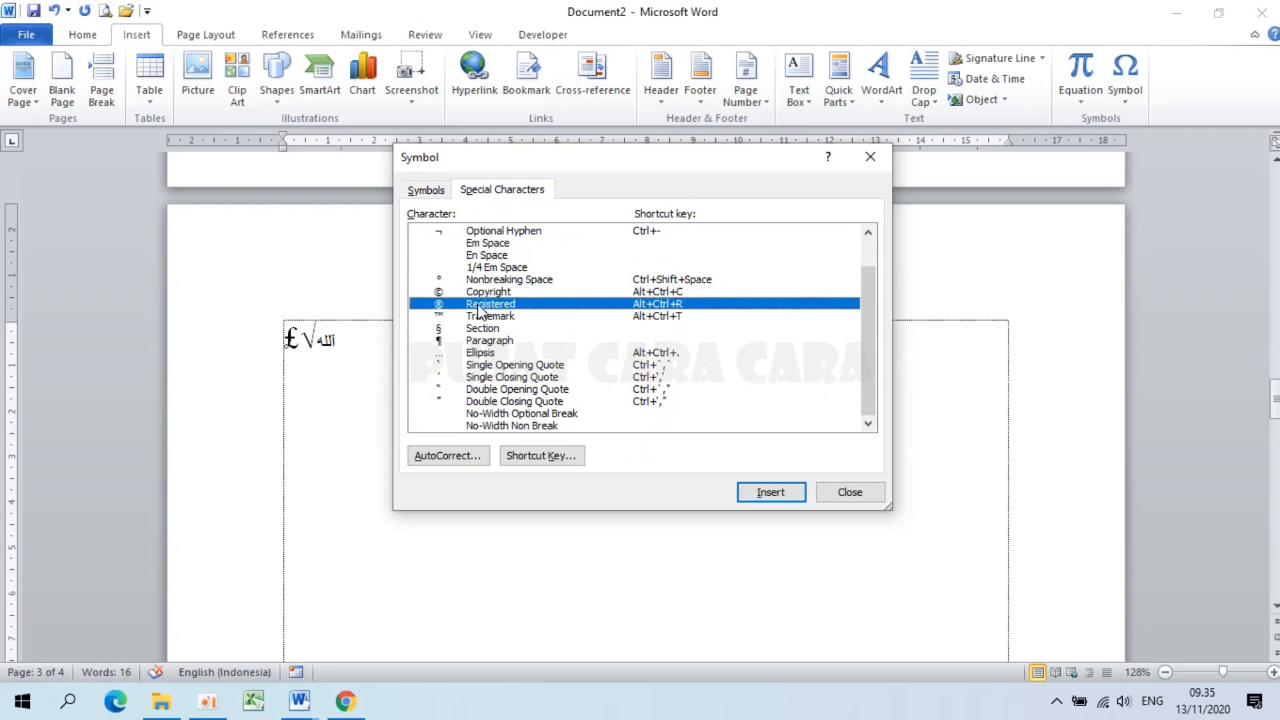
pyautogui.click(488, 316)
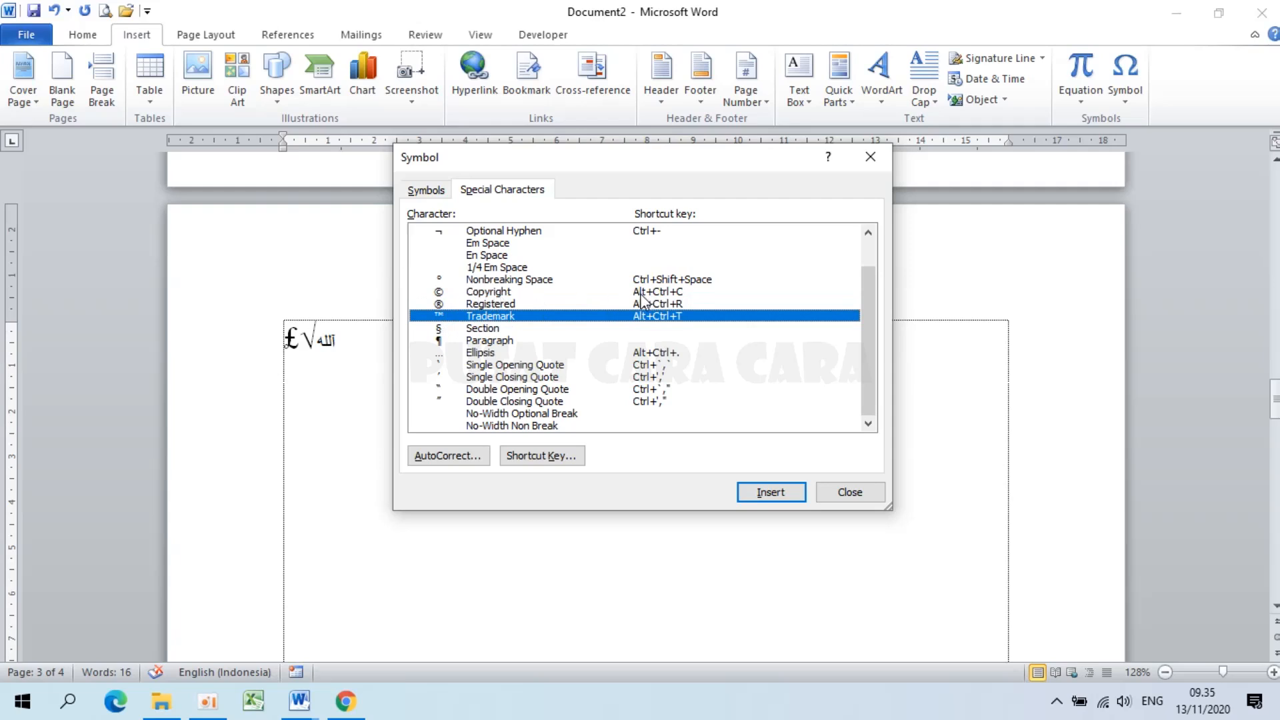
pyautogui.click(845, 487)
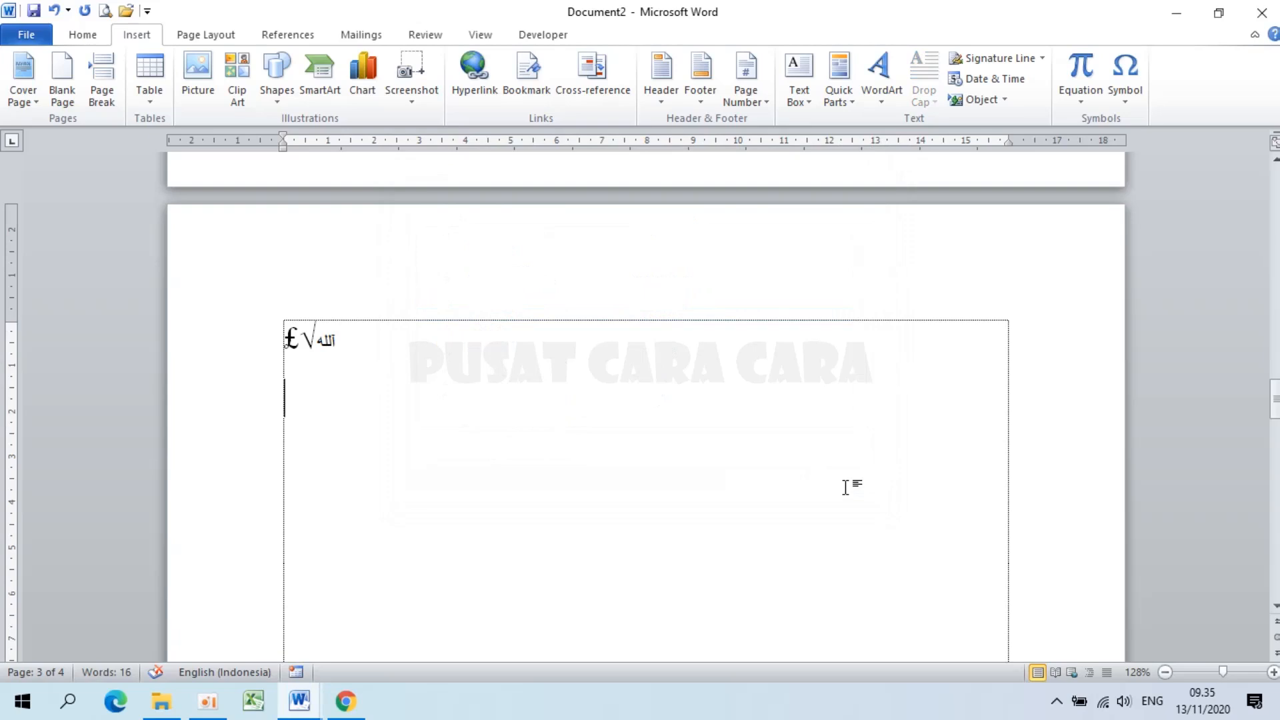
# - Write ©, ® and ™ on separate lines below the symbols, and add an empty line after them
pyautogui.hotkey('ctrl', 'alt', 'c')
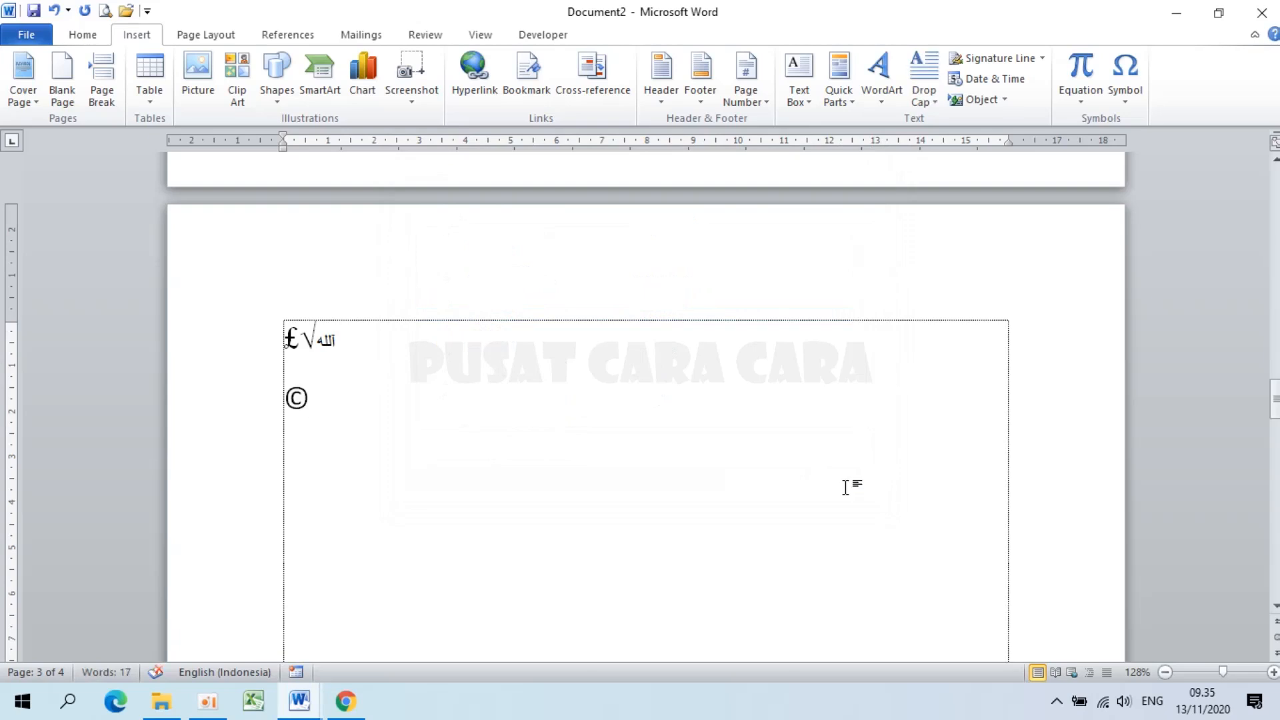
pyautogui.press('Return')
pyautogui.hotkey('ctrl', 'alt', 'r')
pyautogui.press('Return')
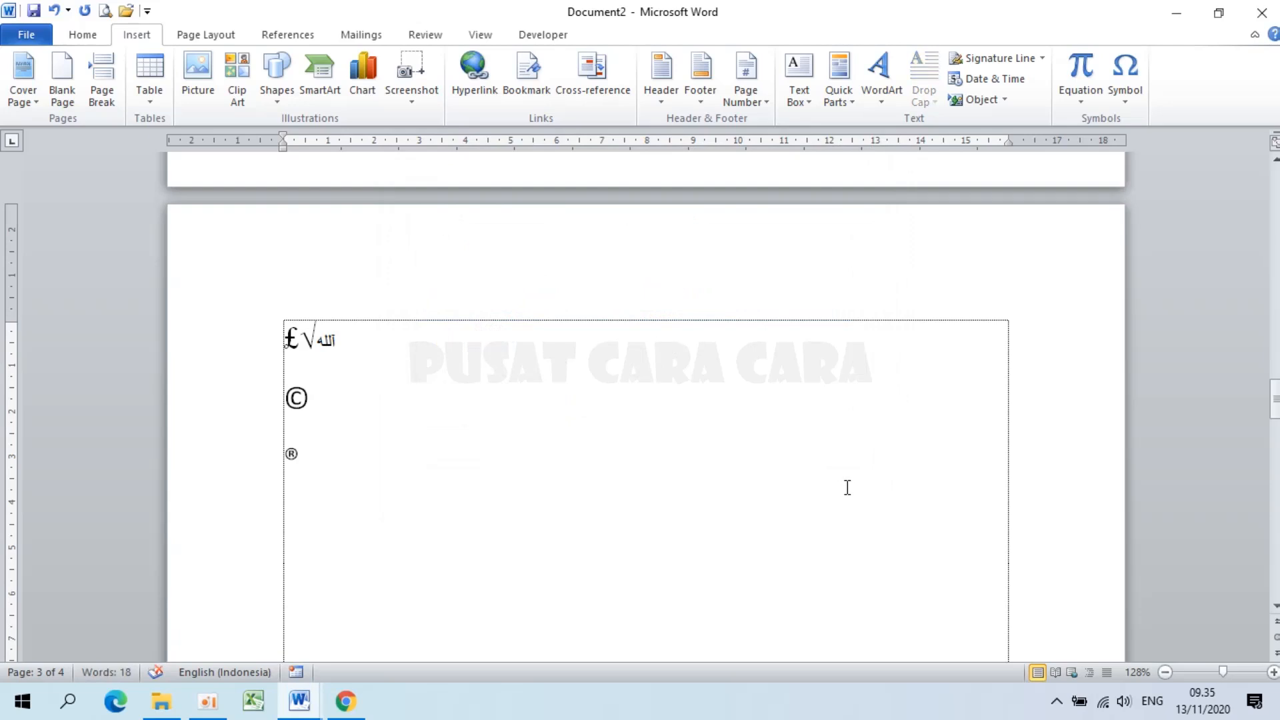
pyautogui.hotkey('ctrl', 'alt', 't')
pyautogui.press('Return')
# - Review the Copyright entry and its key combination in the list of special characters
pyautogui.click(1126, 95)
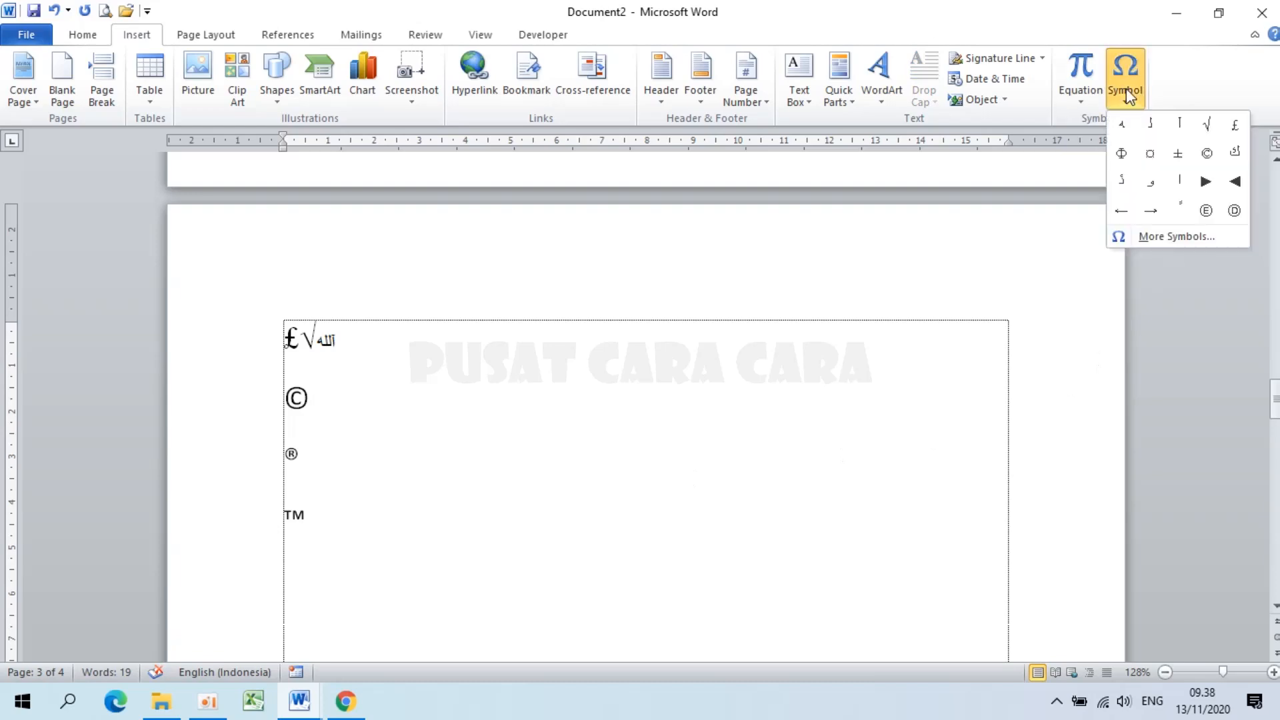
pyautogui.click(1171, 244)
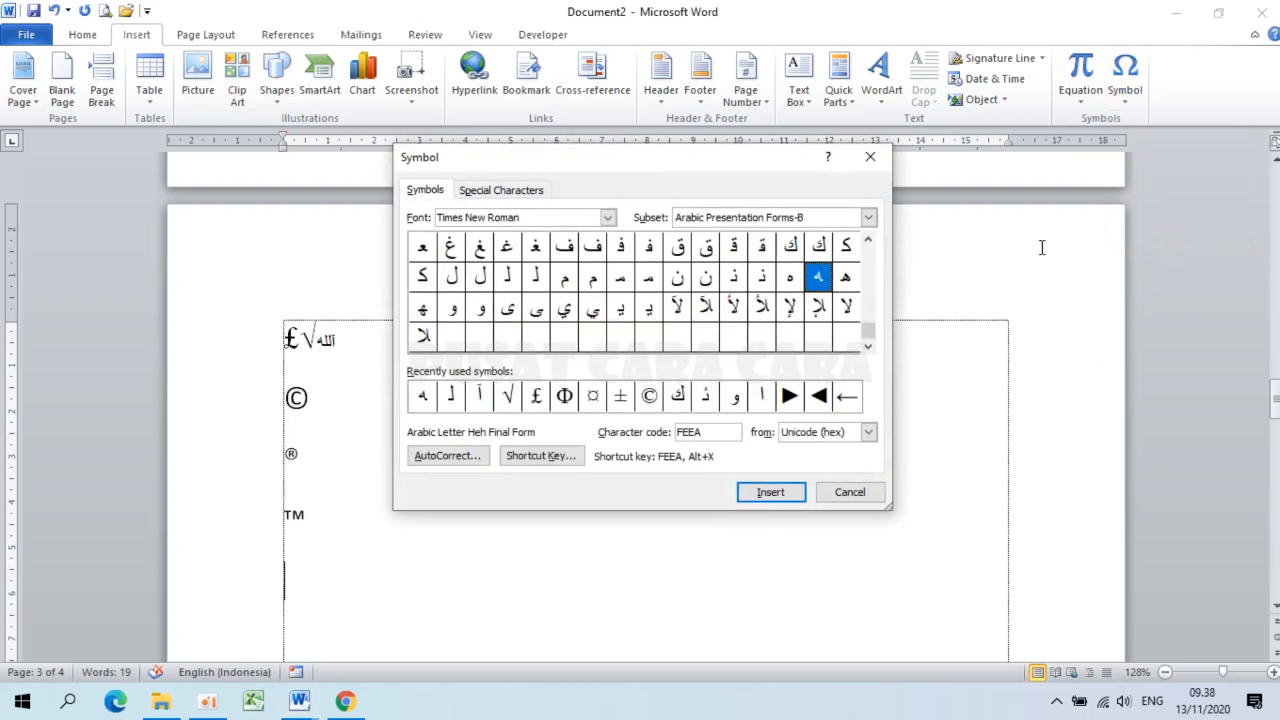
pyautogui.click(503, 190)
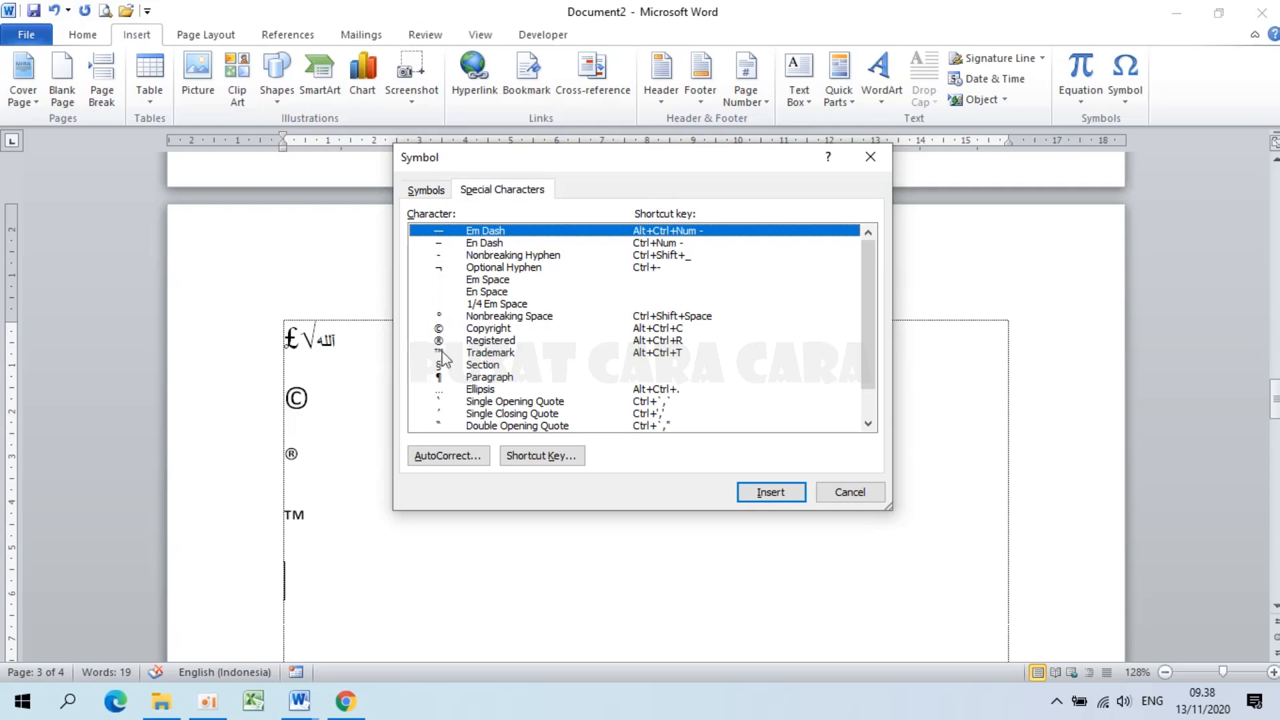
pyautogui.click(660, 328)
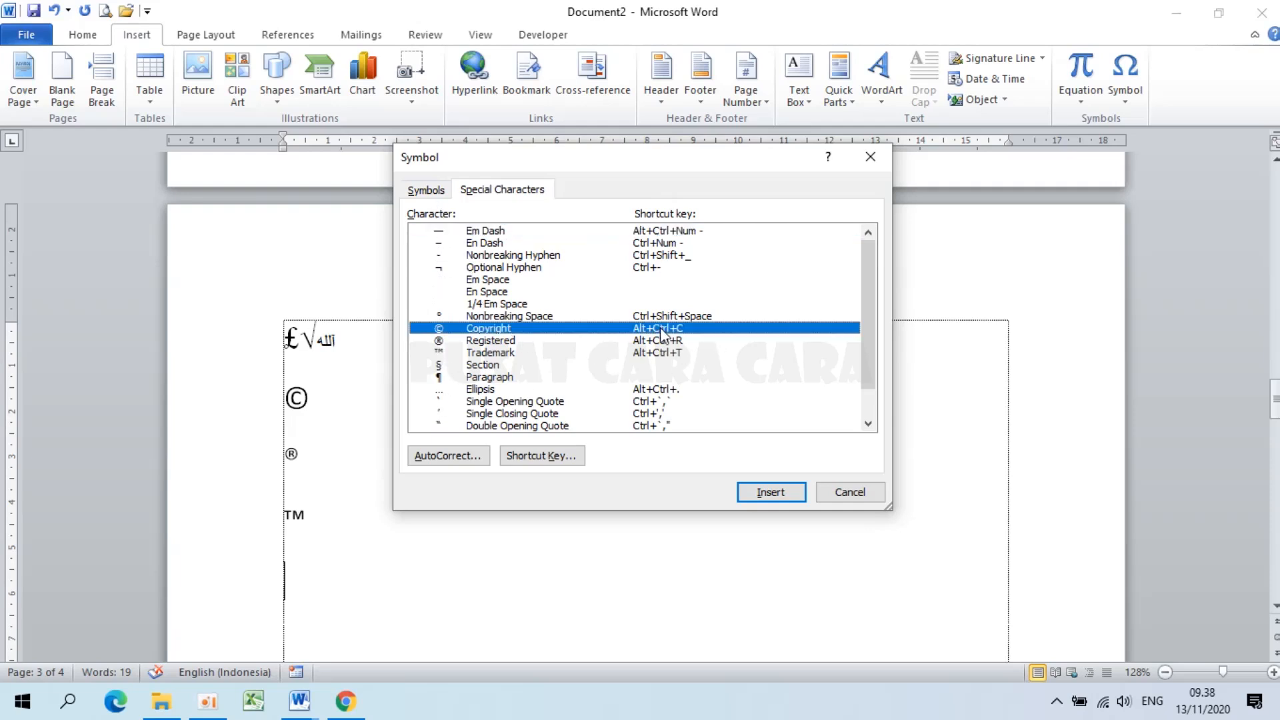
# - Add an AutoCorrect entry that replaces .v with the square root symbol √, and use it on the line below ™
pyautogui.click(426, 190)
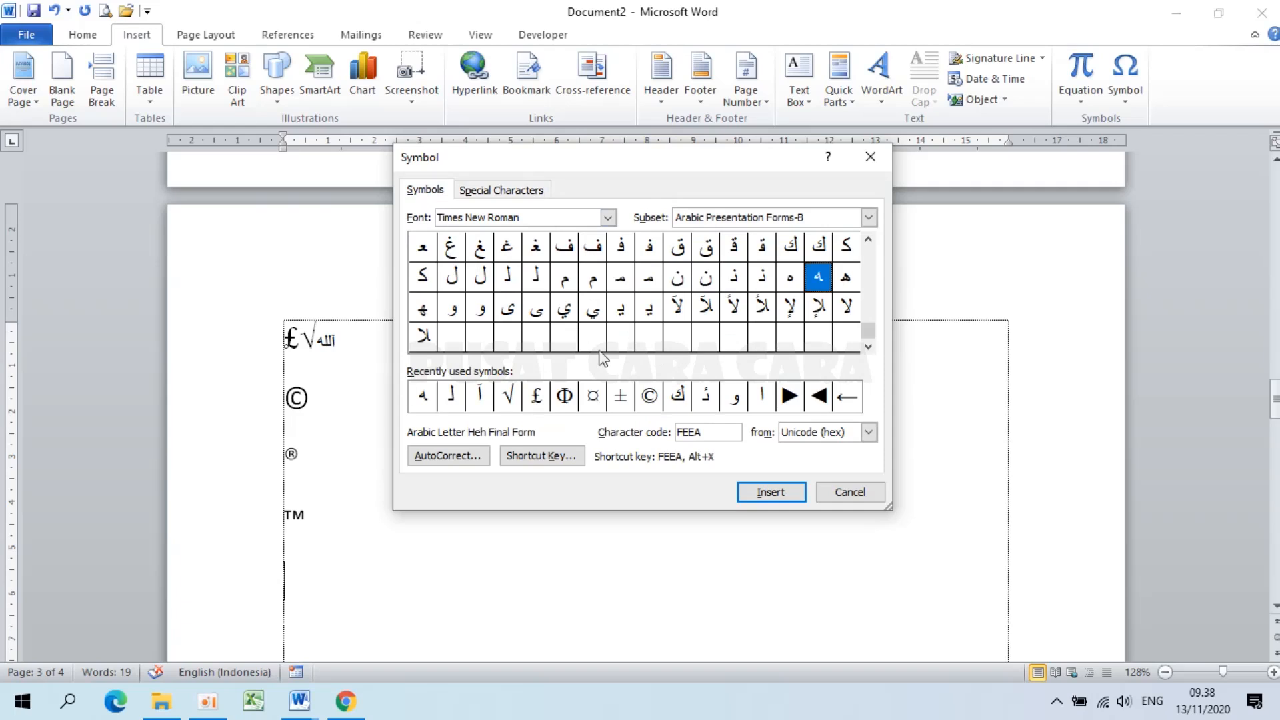
pyautogui.click(509, 399)
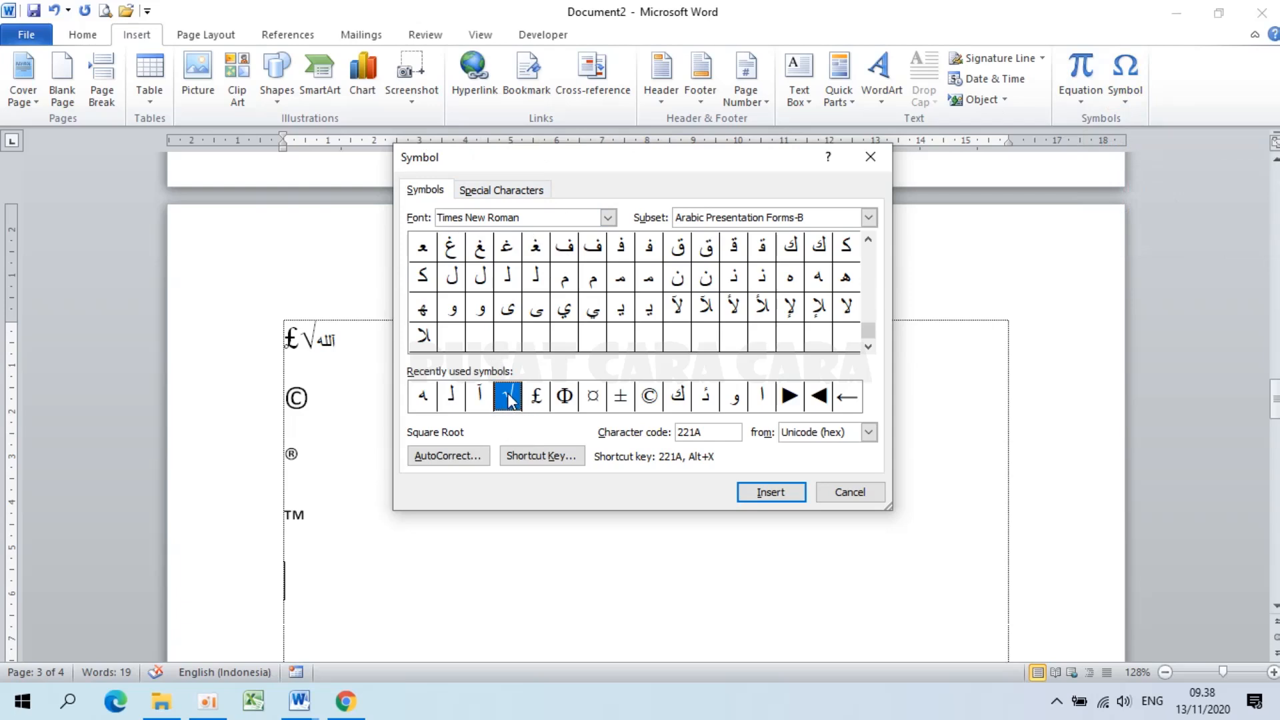
pyautogui.click(436, 459)
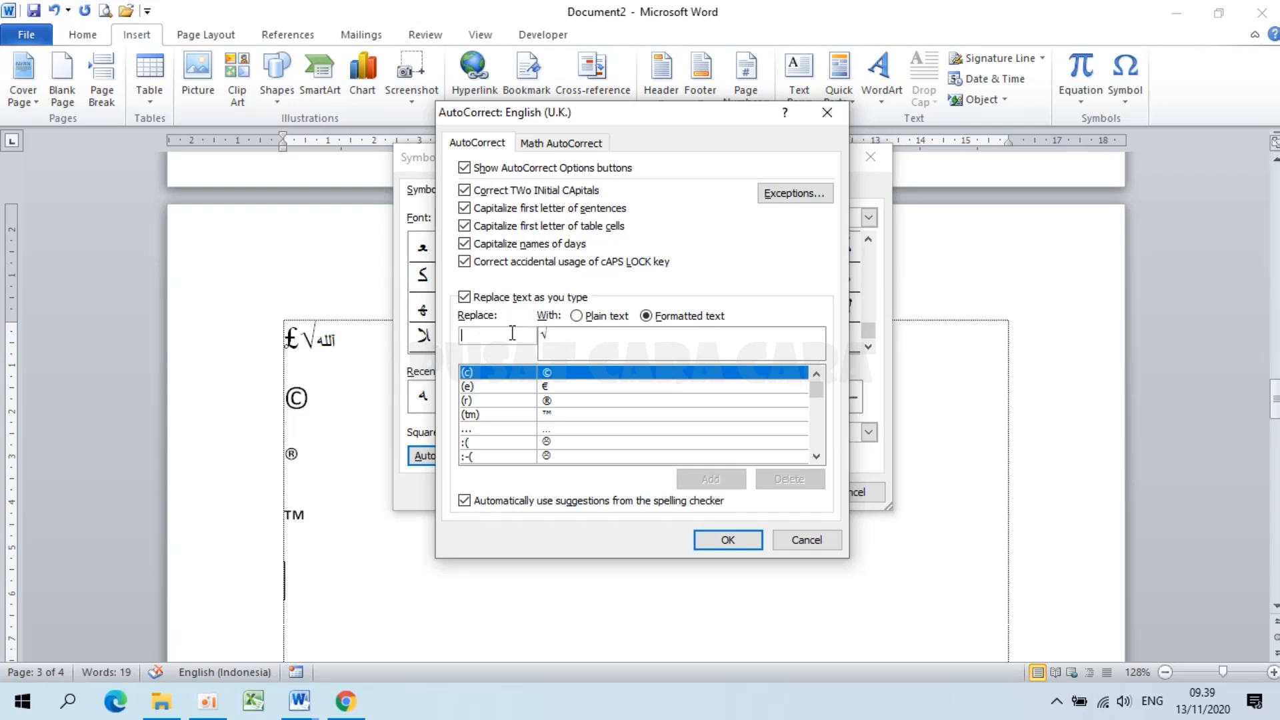
pyautogui.write('.v')
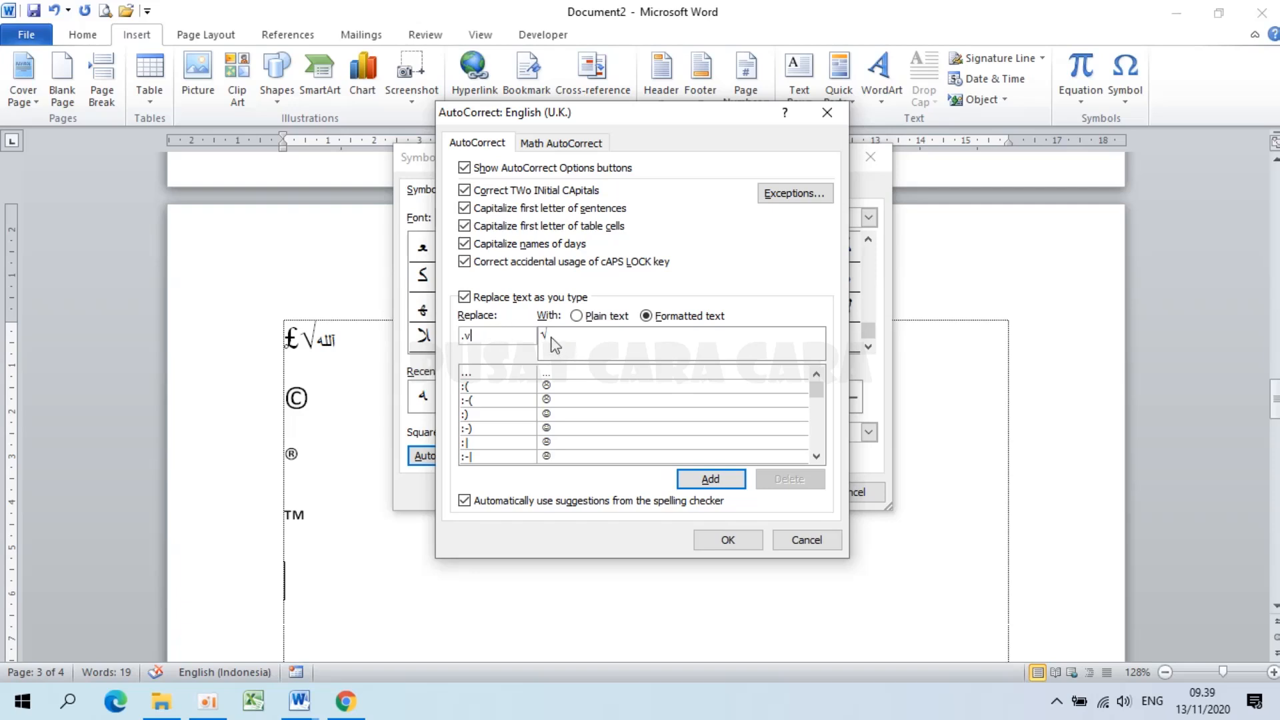
pyautogui.click(720, 480)
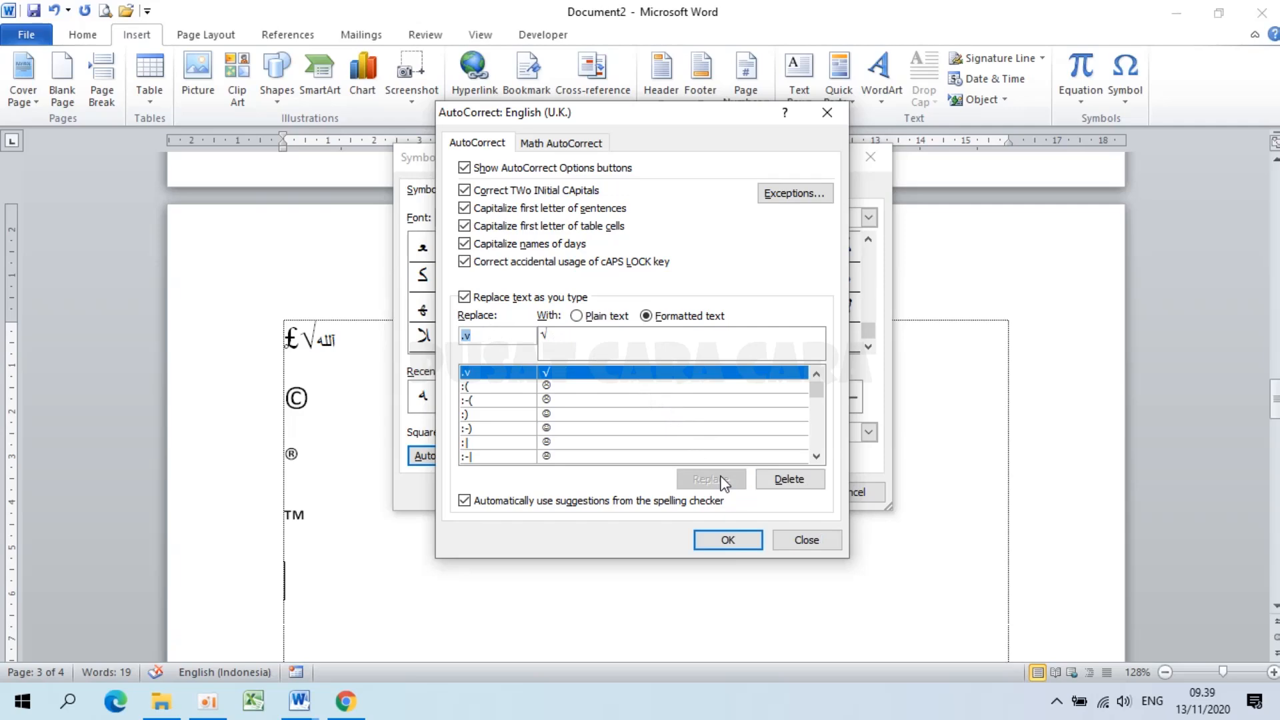
pyautogui.click(728, 541)
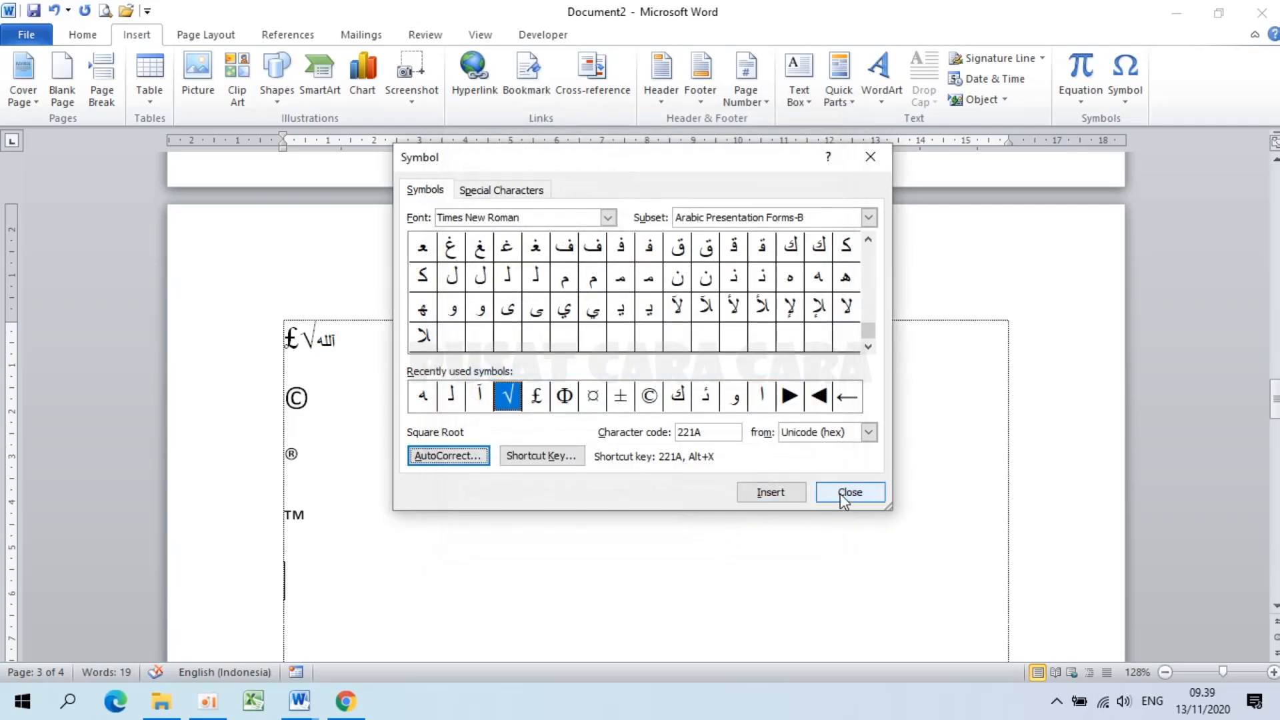
pyautogui.click(845, 496)
pyautogui.scroll(-3, 843, 493)
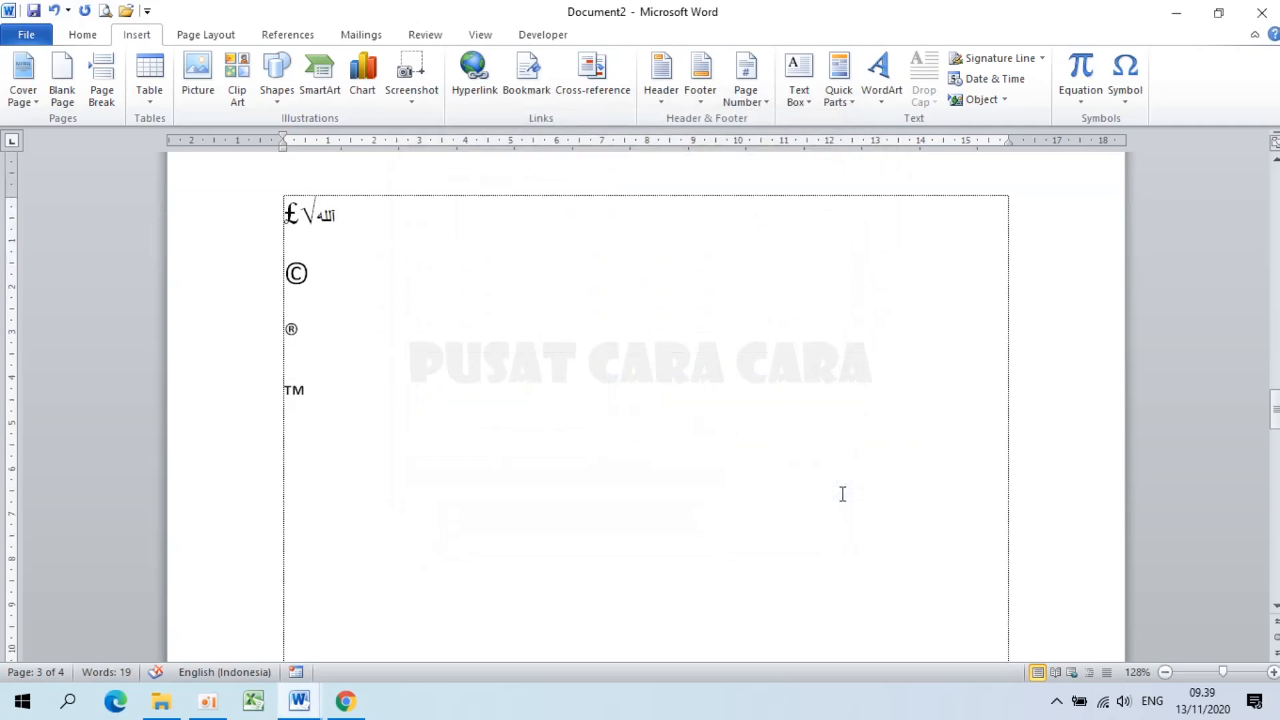
pyautogui.write('.v')
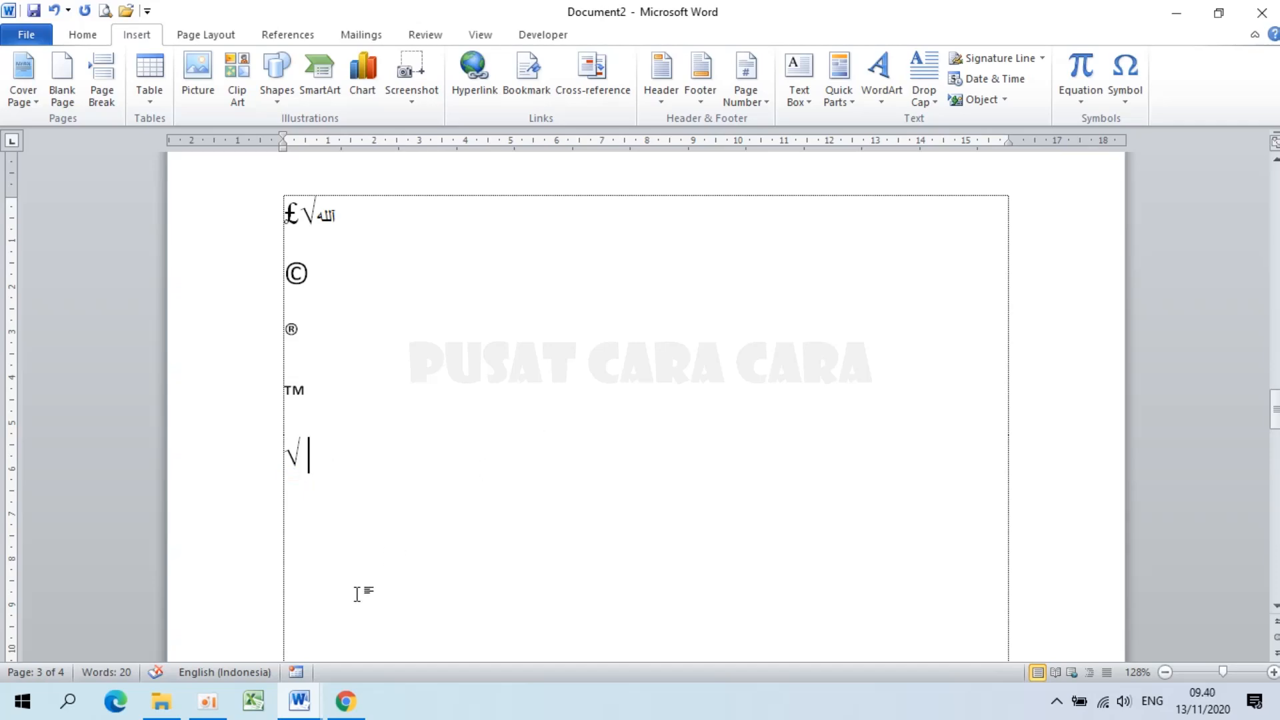
# - Show topic 20, "Membuat Header & Footer", in the Poin Tutorial Ms Word document by highlighting it
pyautogui.click(299, 700)
pyautogui.click(212, 641)
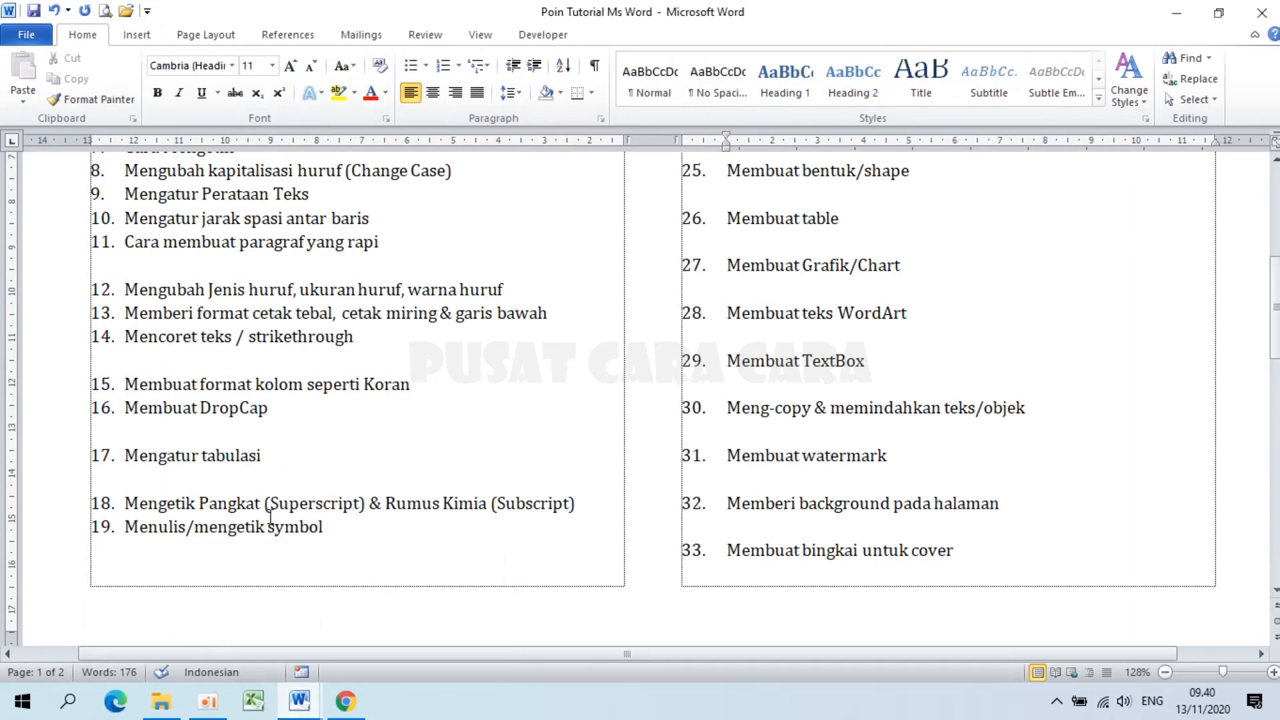
pyautogui.scroll(5, 610, 444)
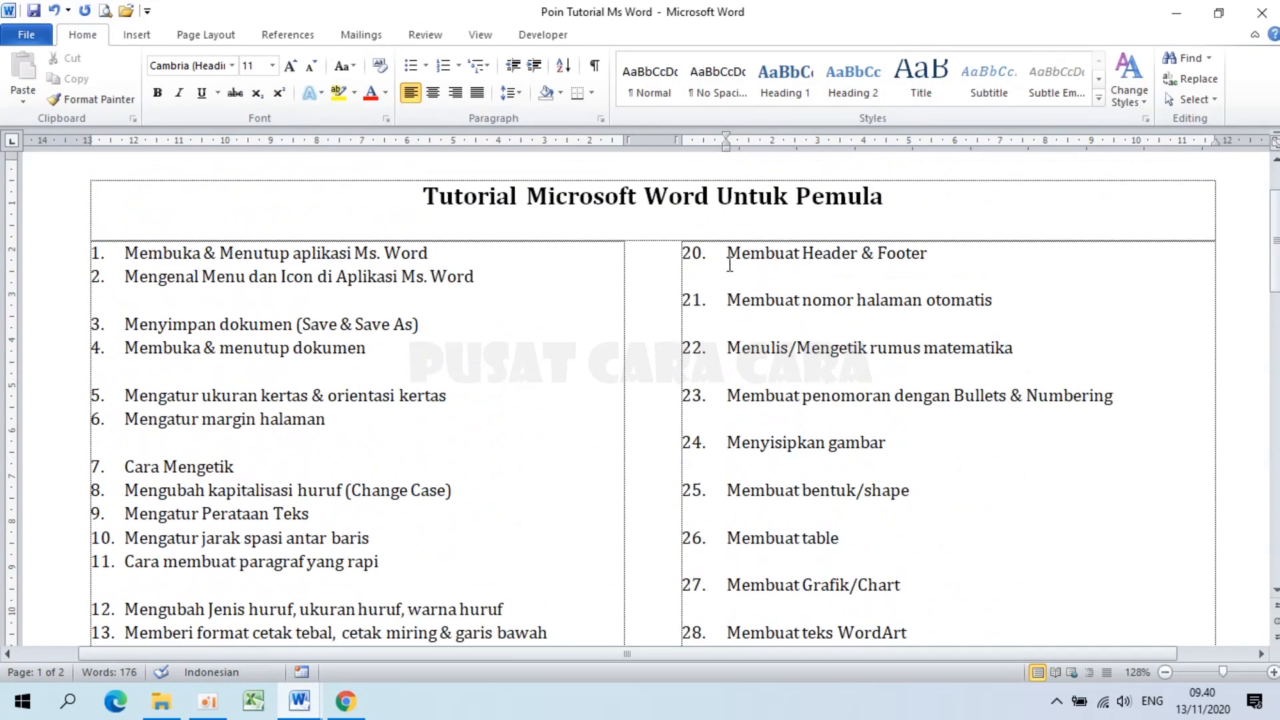
pyautogui.moveTo(727, 253); pyautogui.dragTo(946, 254)
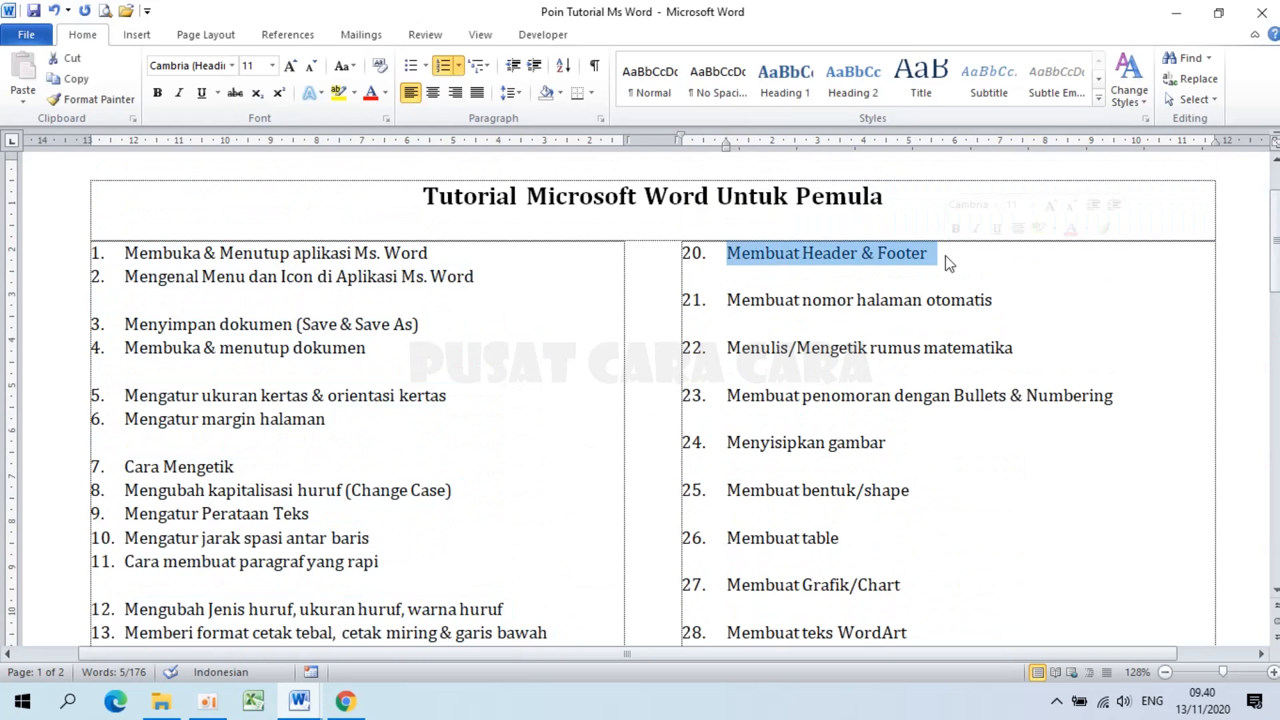